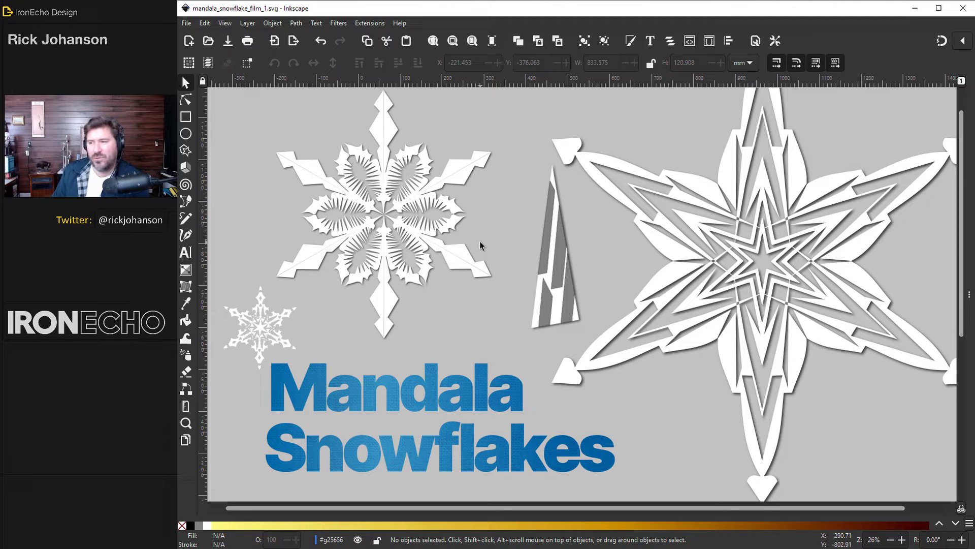
drag(974, 59, 425, 61)
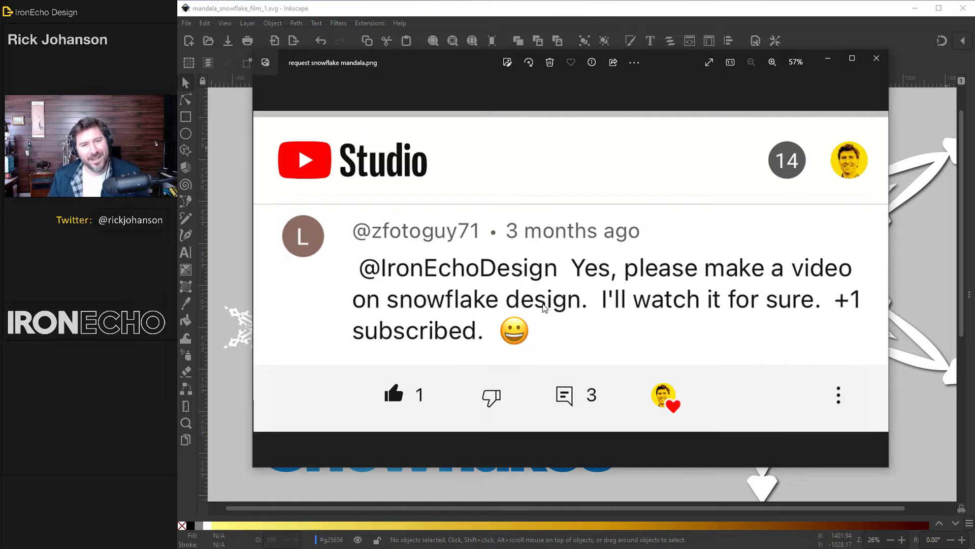
drag(473, 72, 974, 127)
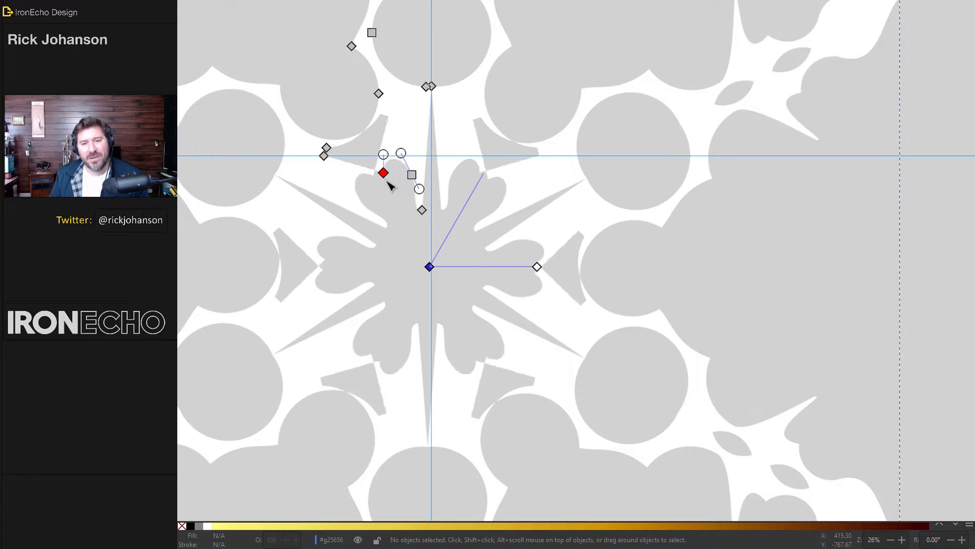
drag(388, 174, 403, 233)
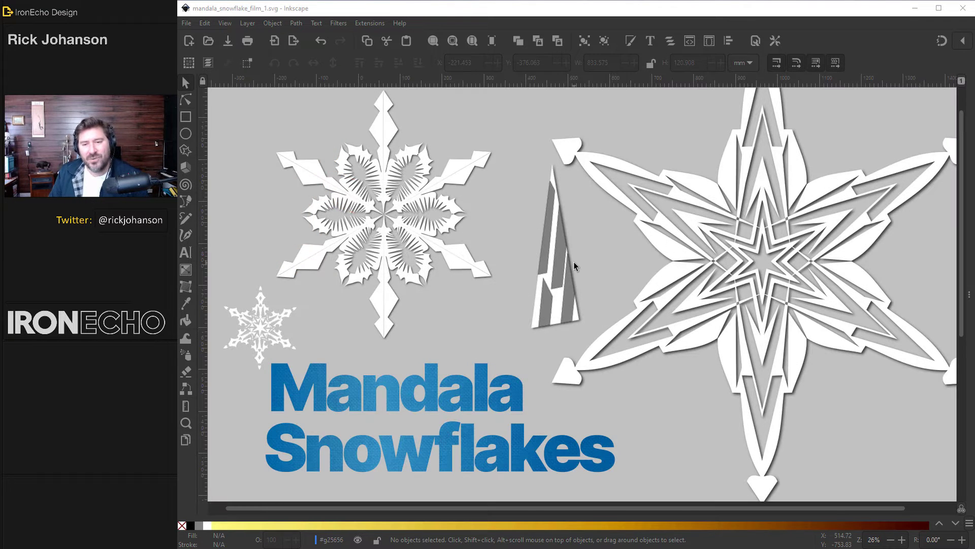
Step: Check the page format, size and display units in the document properties, and close the dialog
scroll(581, 261, down, 10)
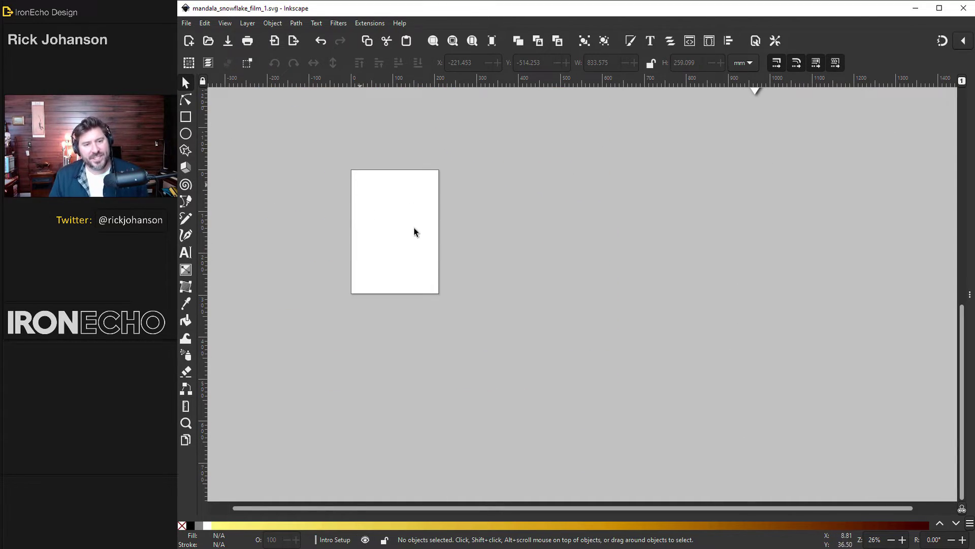
click(186, 23)
click(215, 222)
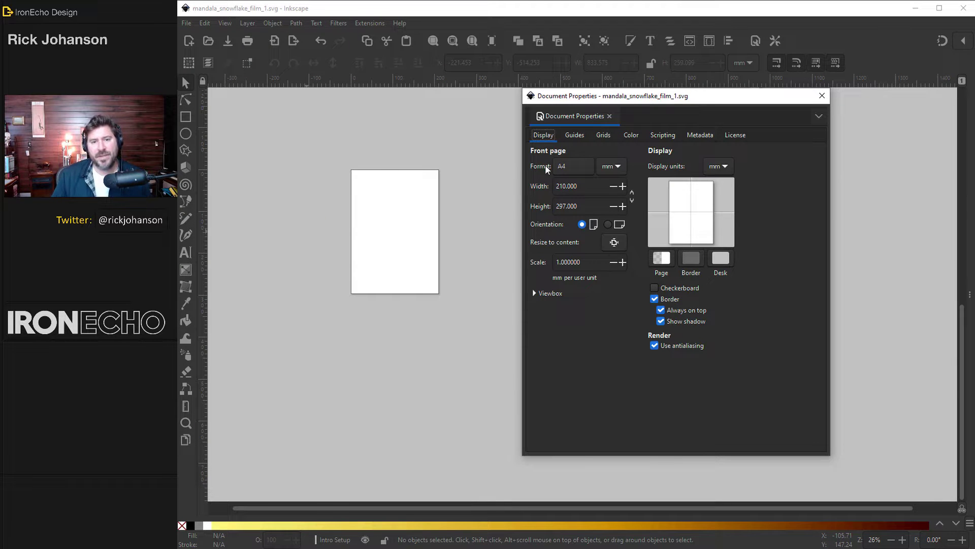
click(822, 95)
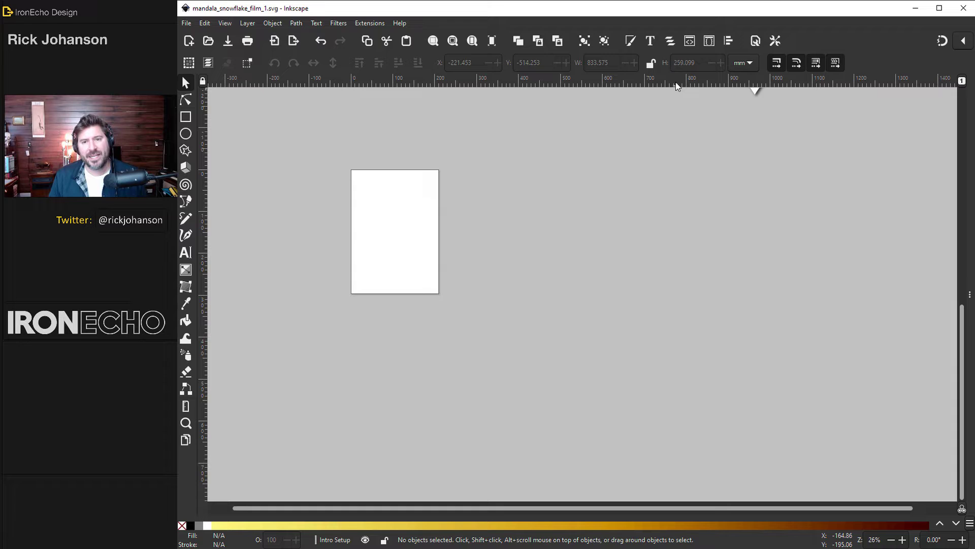
Step: Add a horizontal guide below the page and a vertical guide at about 1008 mm, crossing on the empty canvas
drag(675, 82, 691, 363)
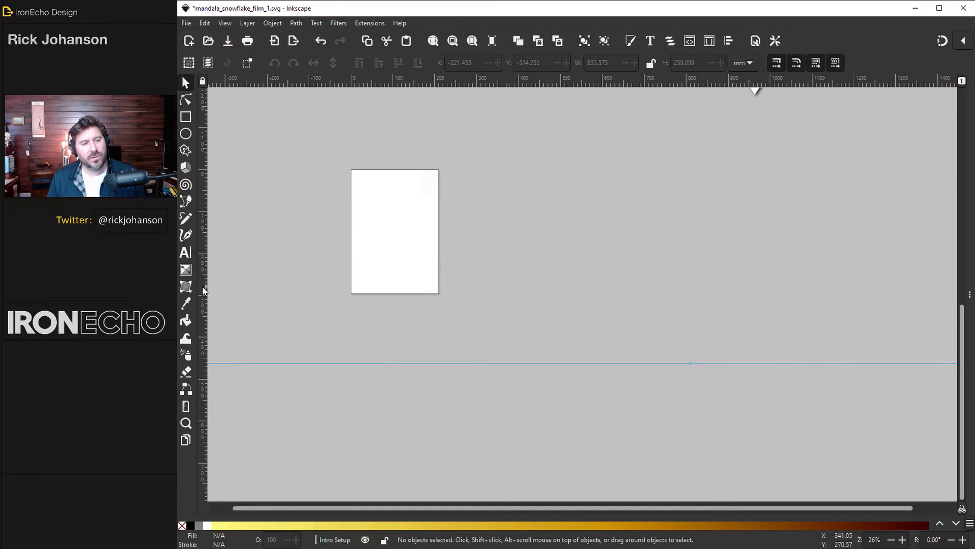
drag(202, 286, 773, 293)
scroll(797, 382, up, 1)
scroll(764, 410, down, 4)
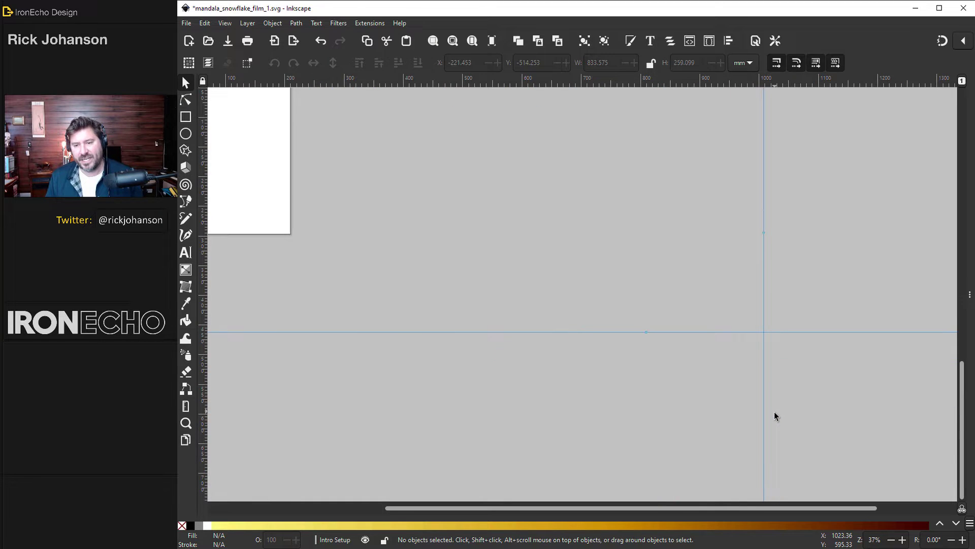
scroll(774, 412, up, 1)
drag(673, 510, 783, 508)
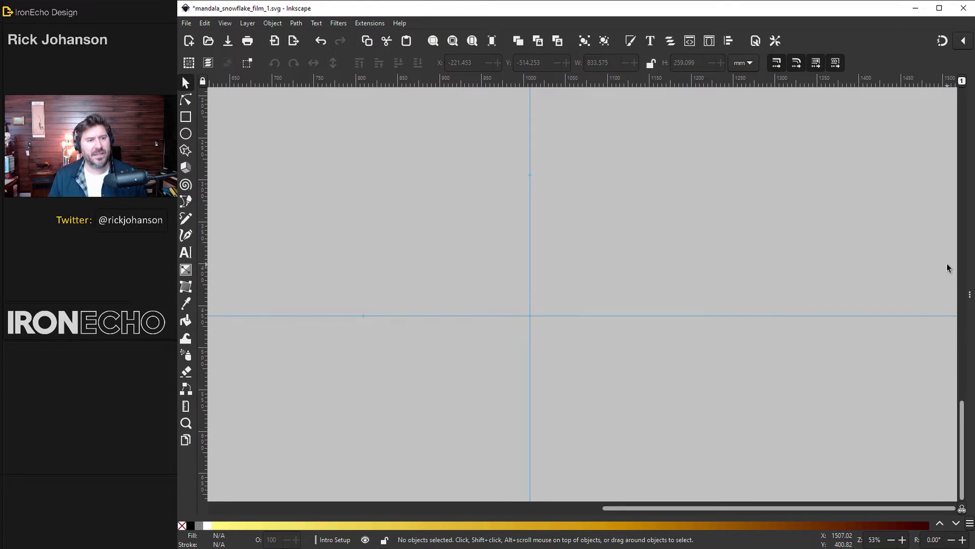
Step: With snapping enabled, draw a right triangle about 67 mm wide and 239 mm tall against the guides, its right angle at their intersection
click(187, 202)
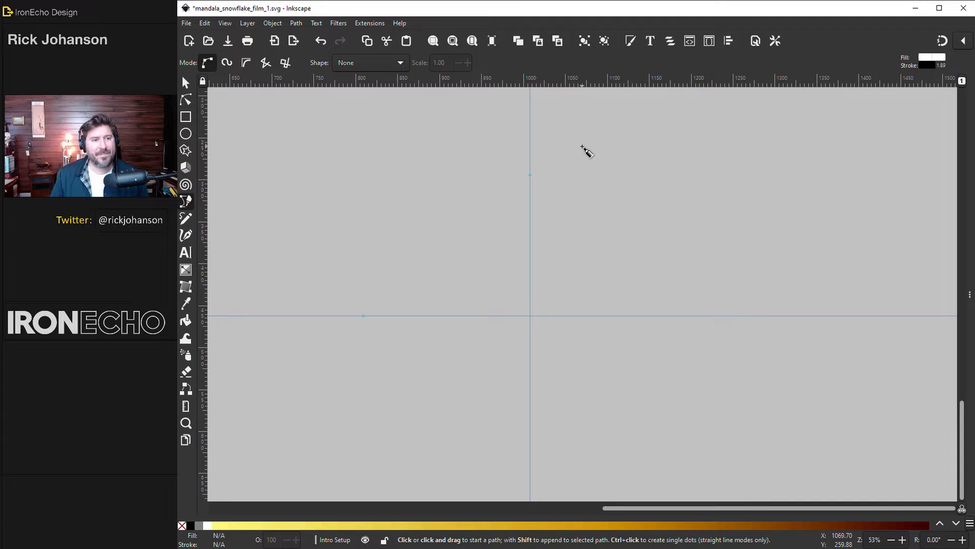
click(944, 44)
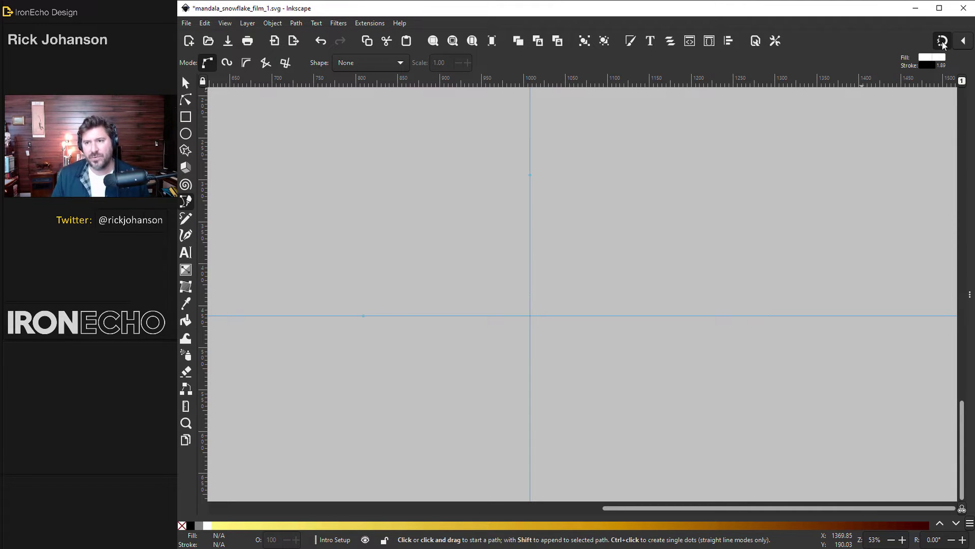
click(530, 115)
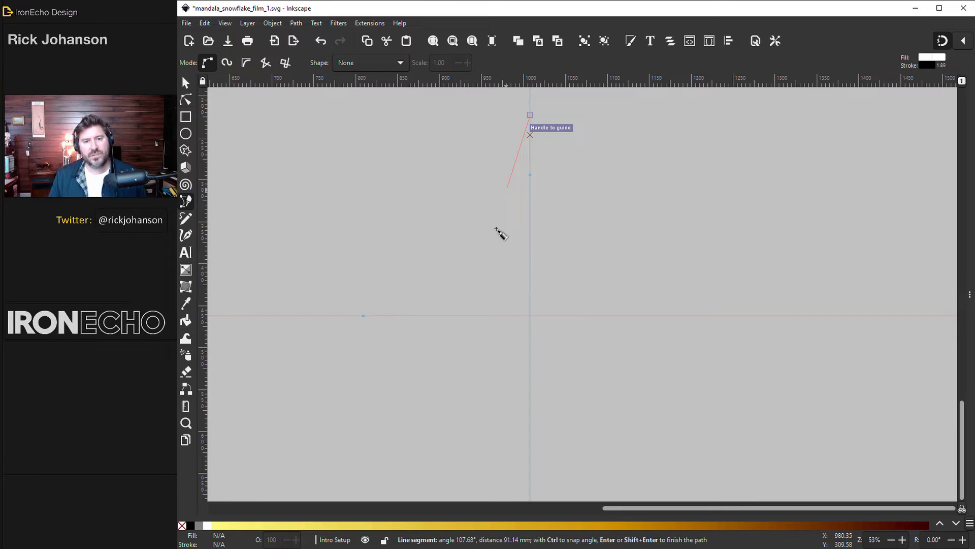
click(474, 316)
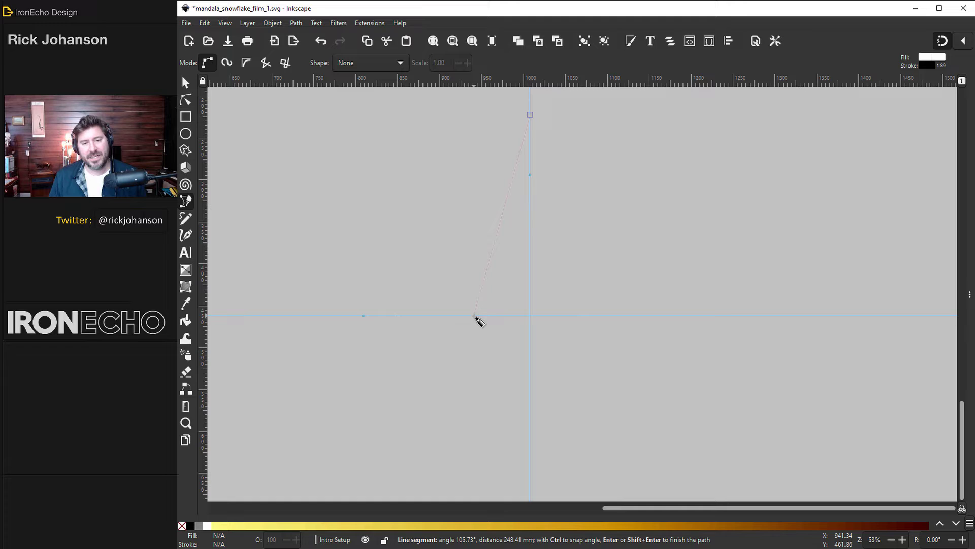
double_click(530, 316)
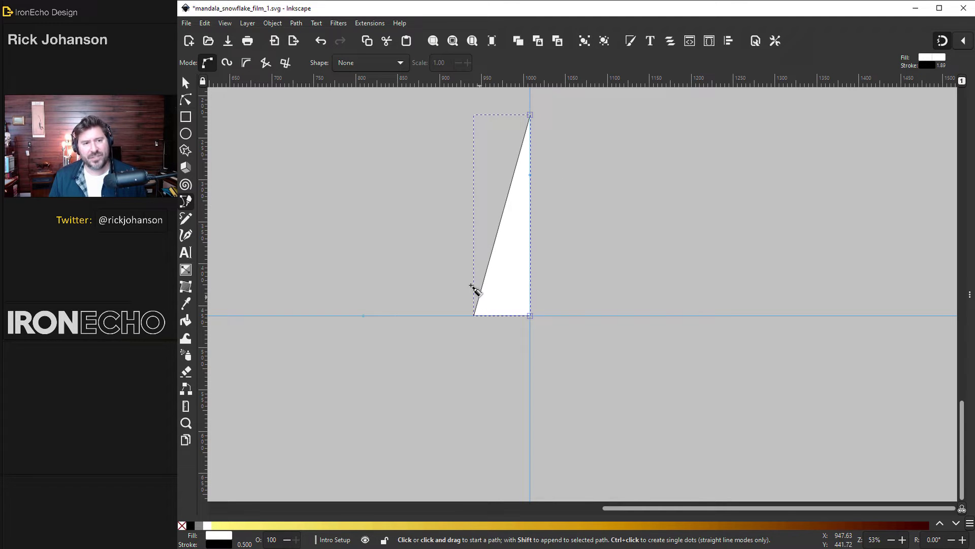
Step: Remove the stroke from the white triangle, leaving only its fill
click(272, 24)
click(285, 49)
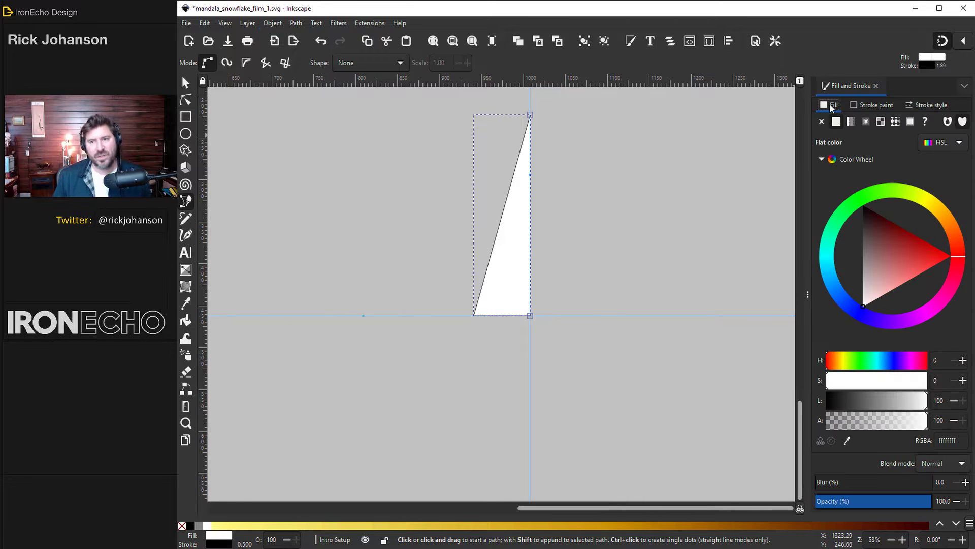
click(872, 105)
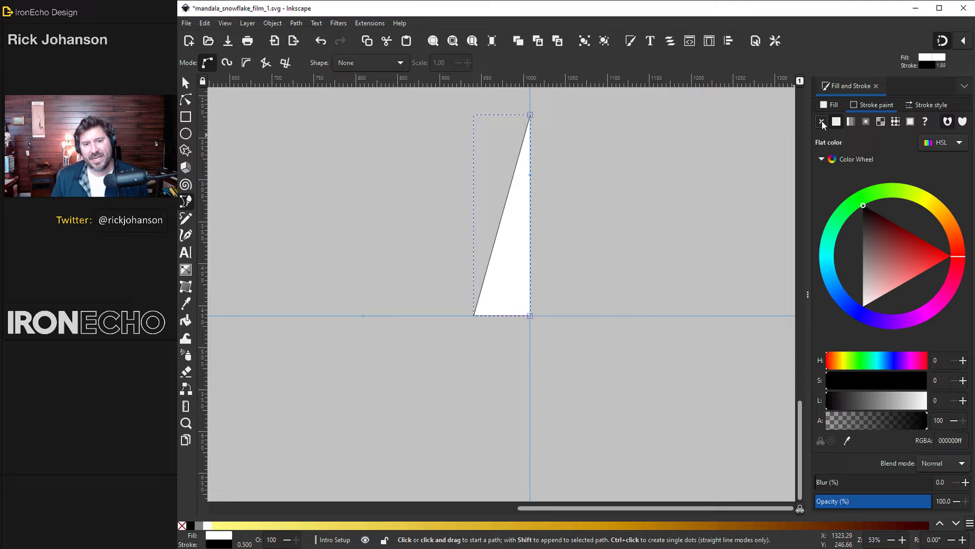
click(822, 122)
click(839, 118)
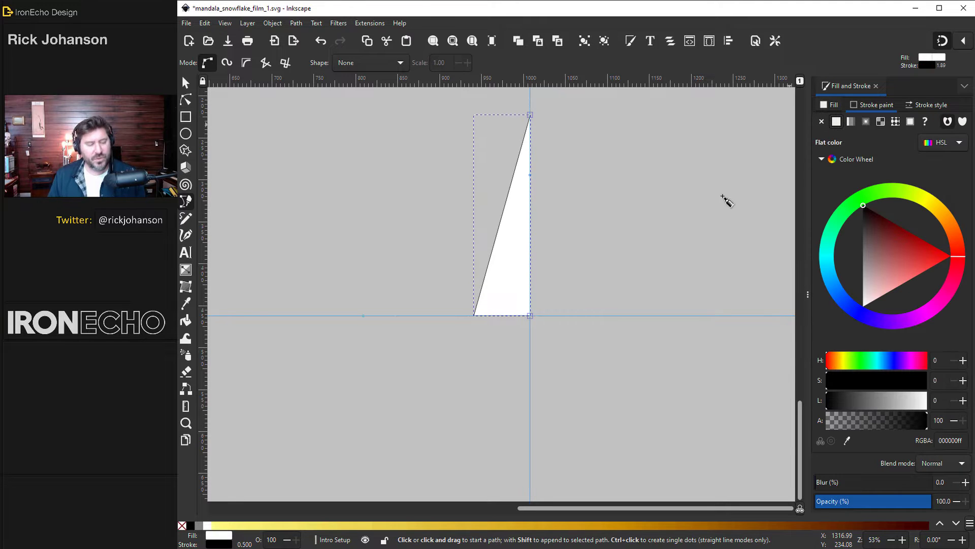
shift+click(183, 526)
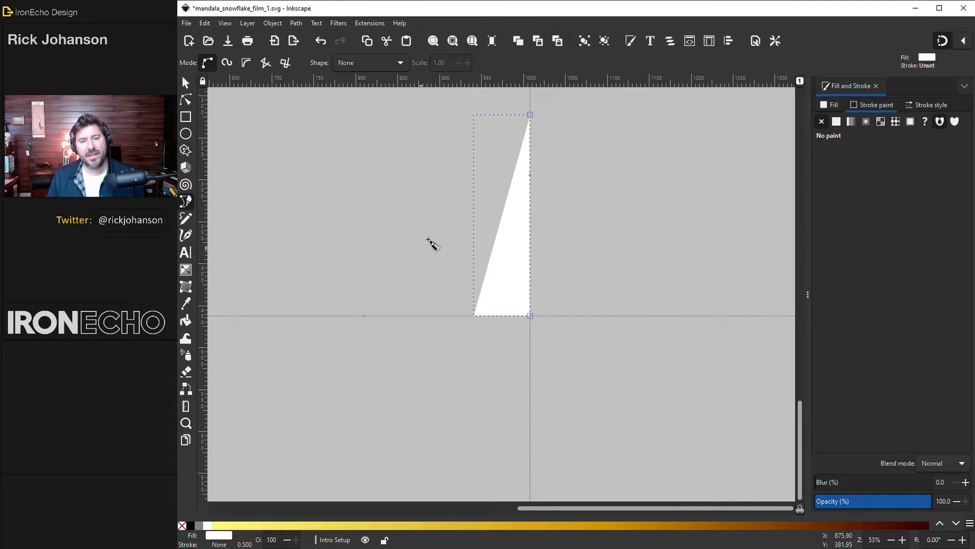
key(s)
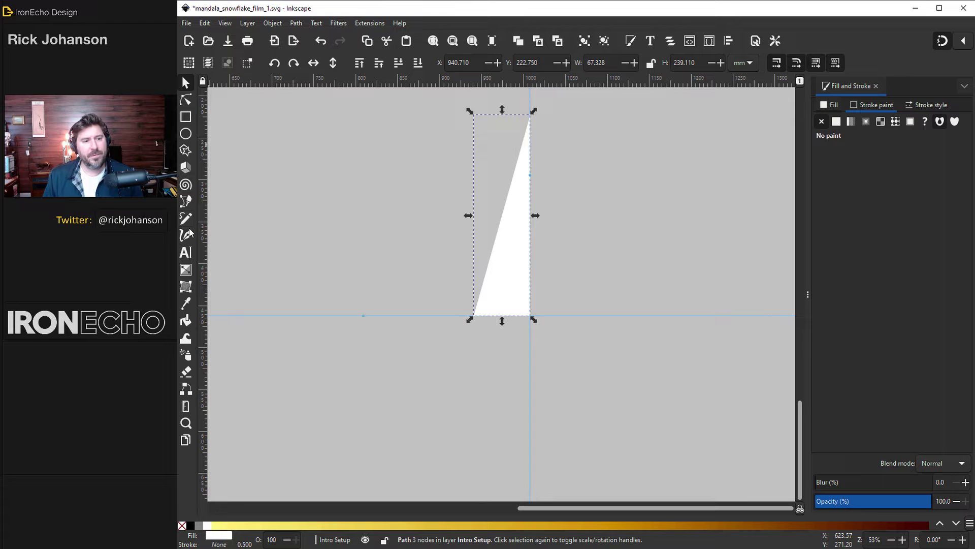
Step: Draw a narrow, slanted four-sided strip with the Pen tool on the empty canvas beside the triangle
click(186, 201)
click(394, 151)
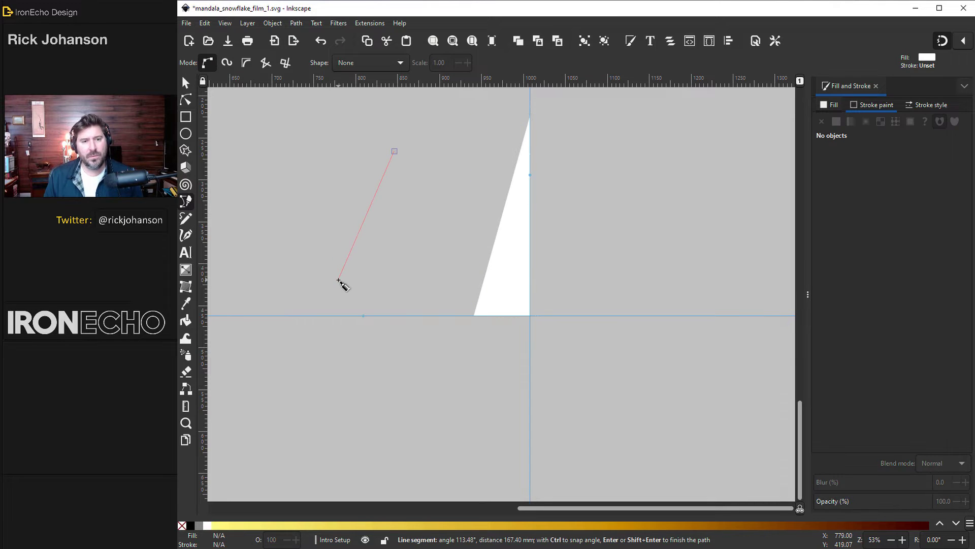
click(359, 280)
click(412, 141)
click(395, 151)
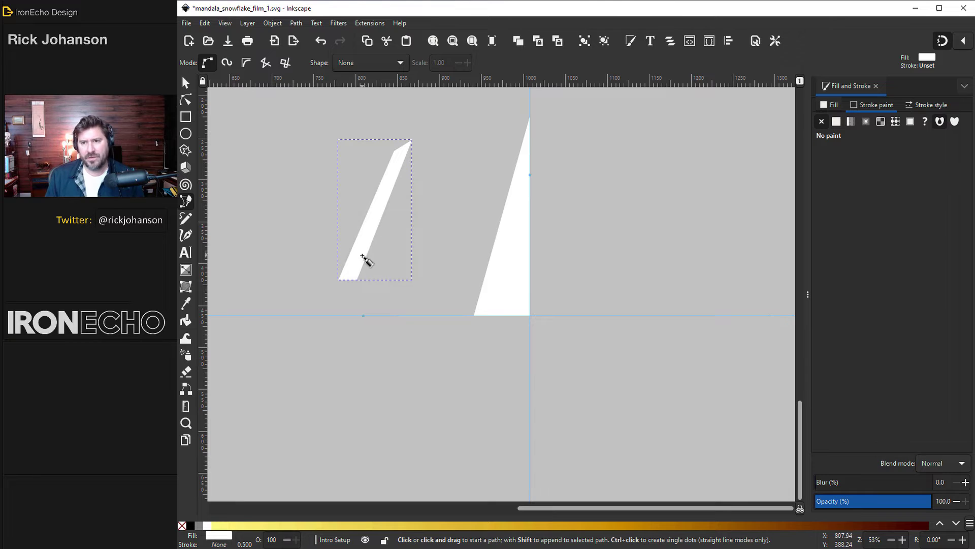
Step: Change the slanted strip's fill to a saturated green
click(830, 104)
drag(921, 194, 848, 209)
drag(869, 242, 840, 260)
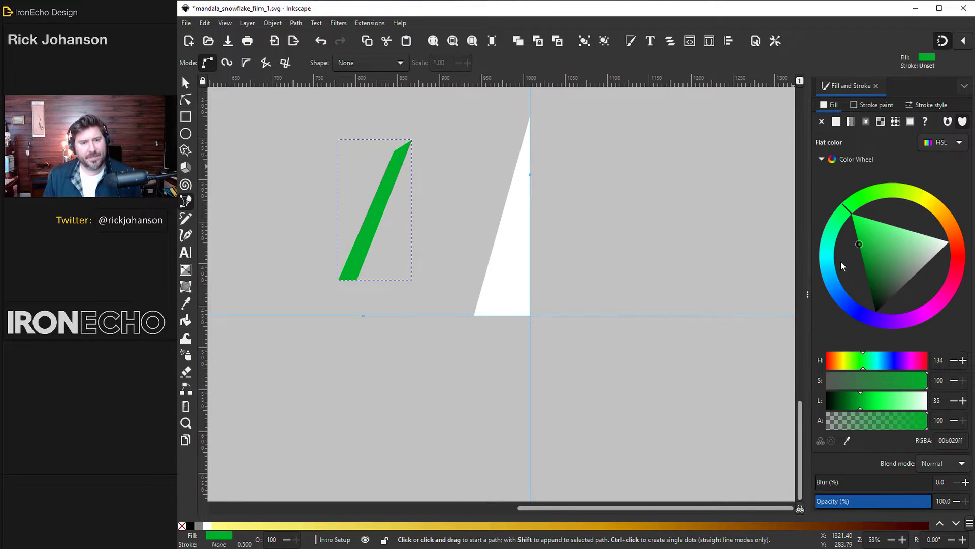
Step: Stamp and adjust copies of the green strip so four slanted strips overlap the triangle, and delete the spare one
key(s)
drag(379, 227, 537, 248)
key(space)
key(space)
drag(537, 247, 498, 167)
drag(514, 126, 505, 149)
drag(489, 178, 539, 150)
key(space)
key(space)
drag(539, 150, 397, 164)
key(Delete)
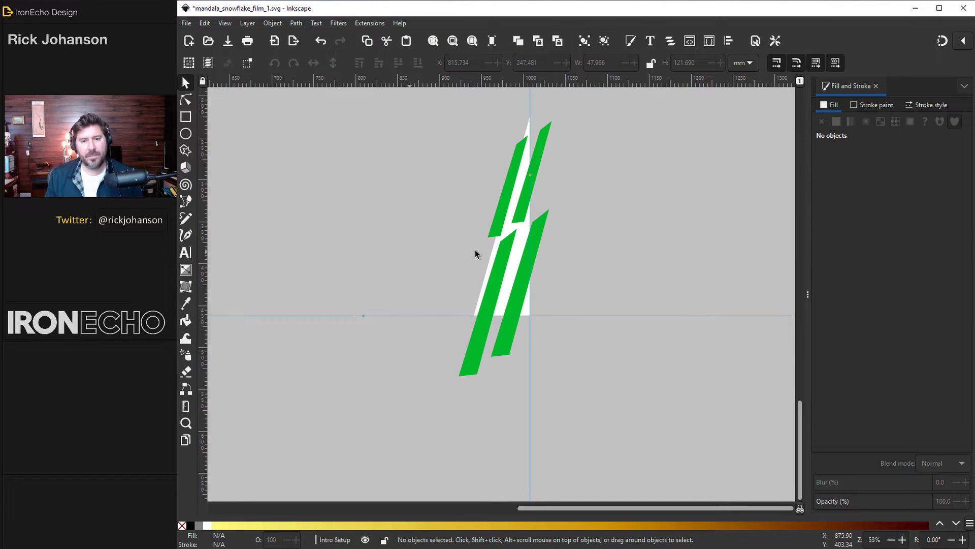
Step: Duplicate the triangle together with its four green strips and move one set aside as a spare
drag(410, 94, 630, 435)
key(ctrl+d)
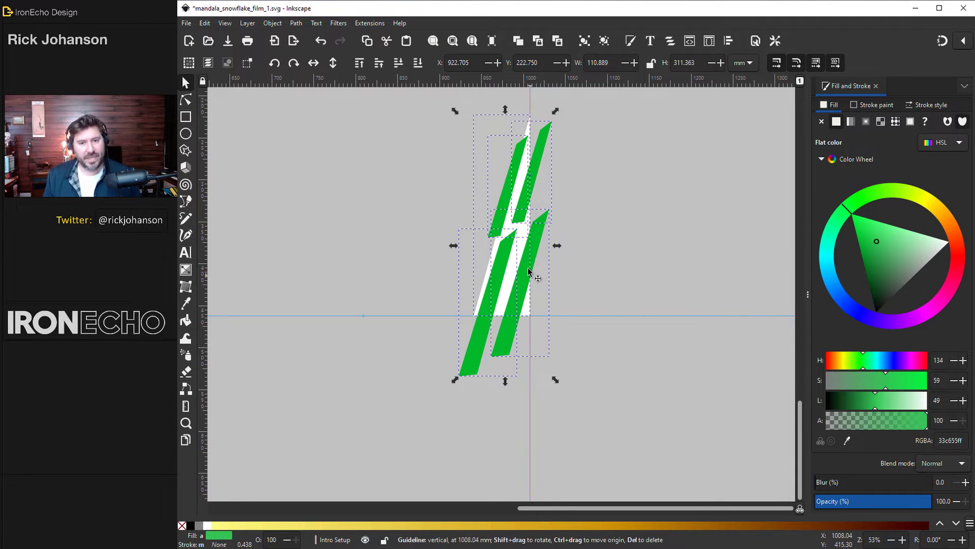
drag(529, 267, 270, 223)
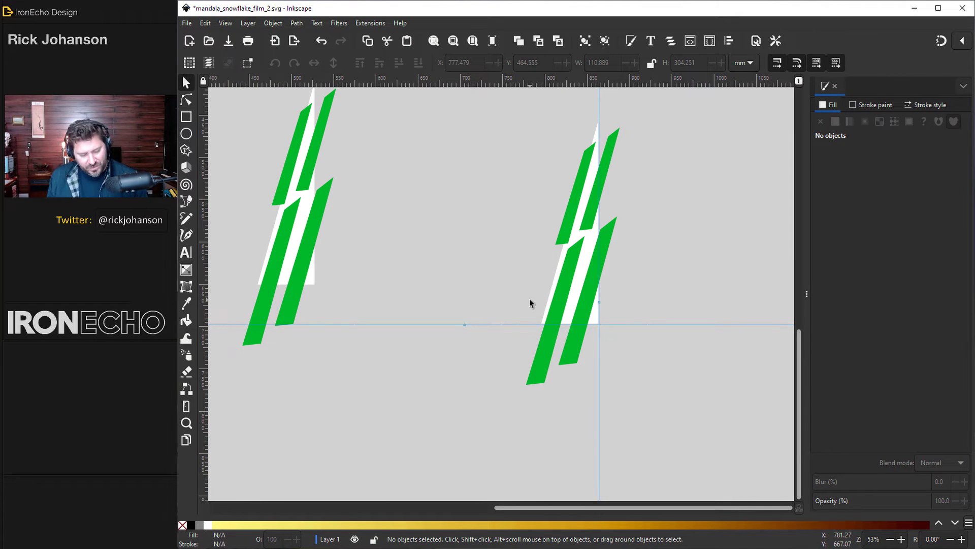
Step: Merge the four green strips over the triangle at the guides into one path with Union
click(556, 355)
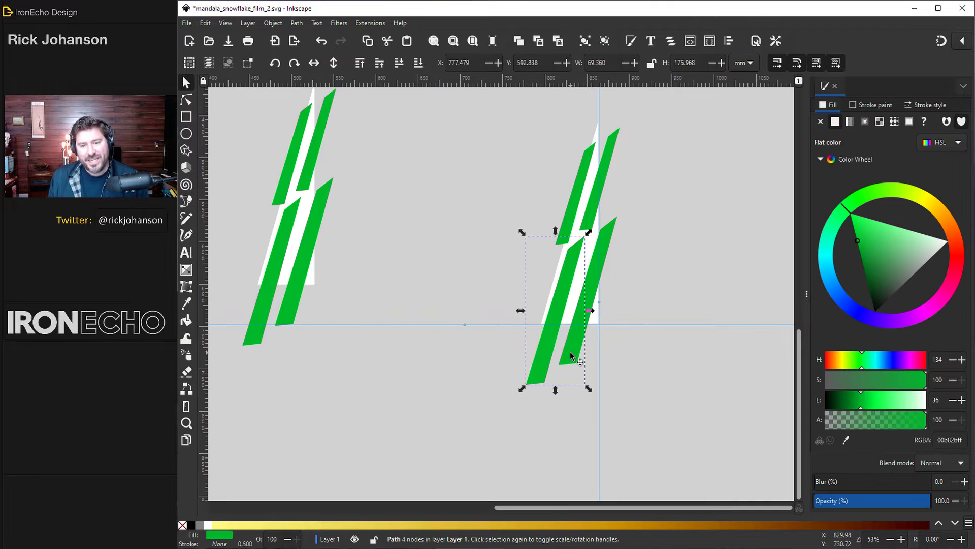
shift+click(570, 351)
shift+click(584, 192)
shift+click(613, 165)
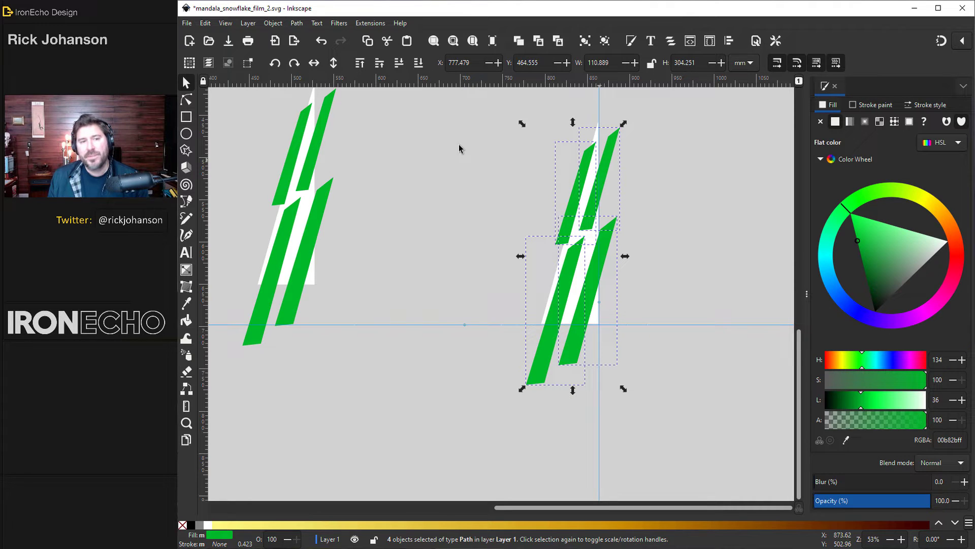
click(297, 23)
click(311, 78)
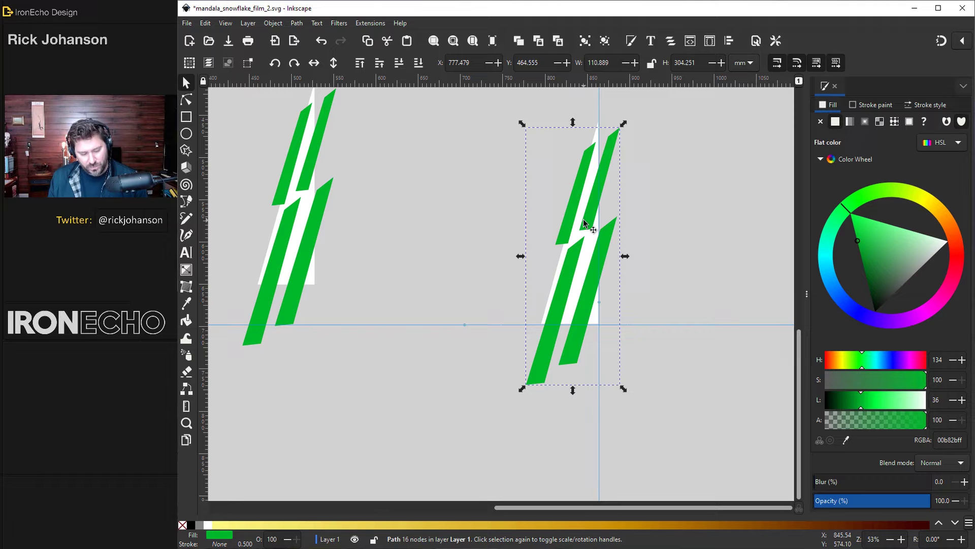
Step: Cut the merged green strips out of the white triangle at the guides with Difference
shift+click(592, 244)
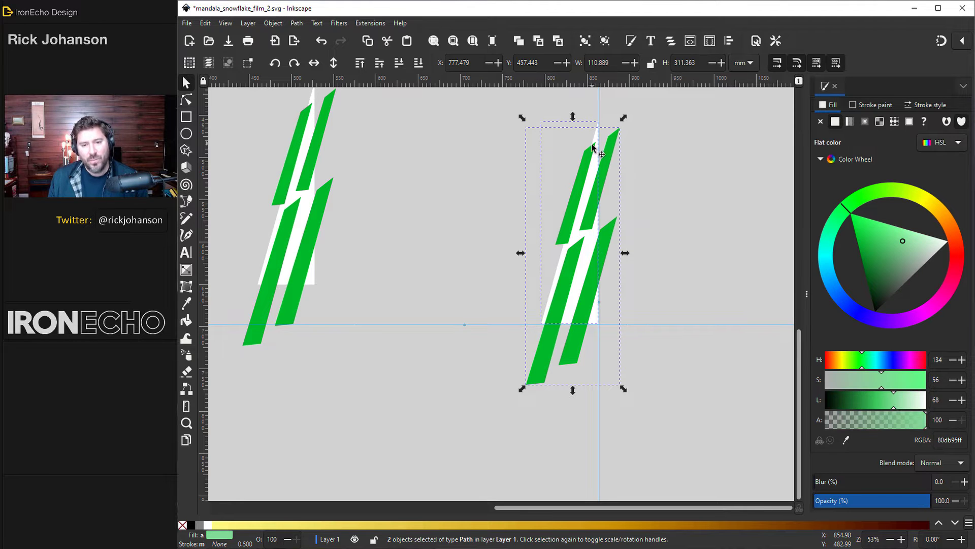
click(296, 23)
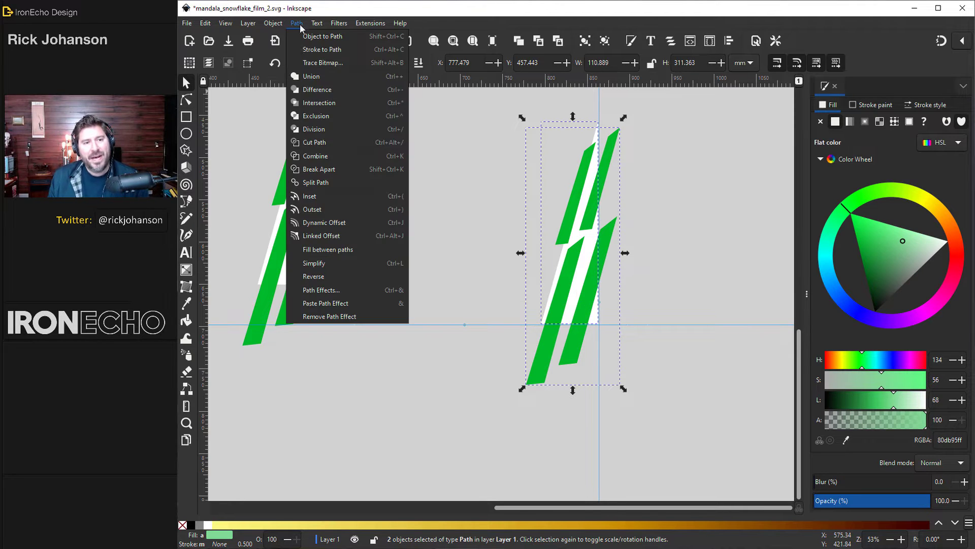
click(312, 90)
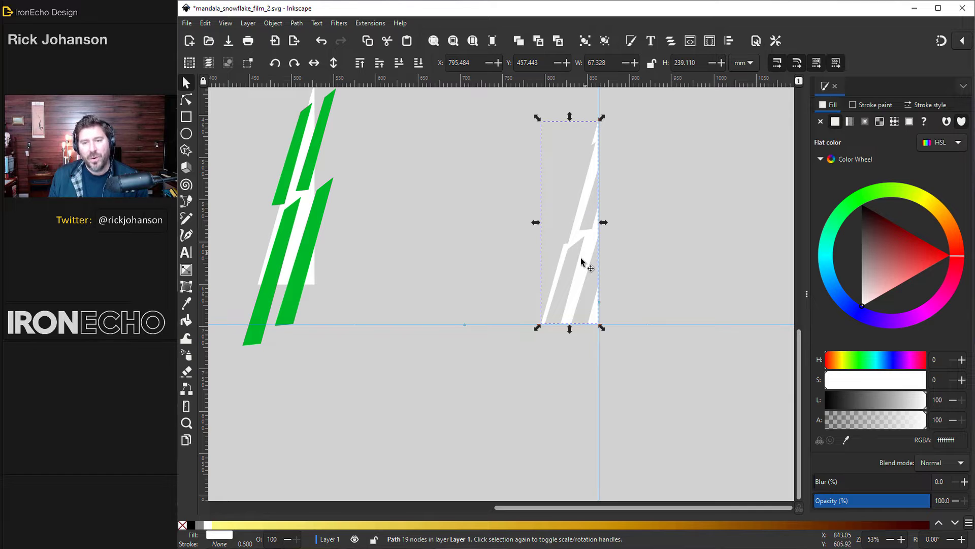
Step: Apply a Mirror symmetry path effect to the cut triangle, reflecting it across its vertical edge at the guide
click(297, 23)
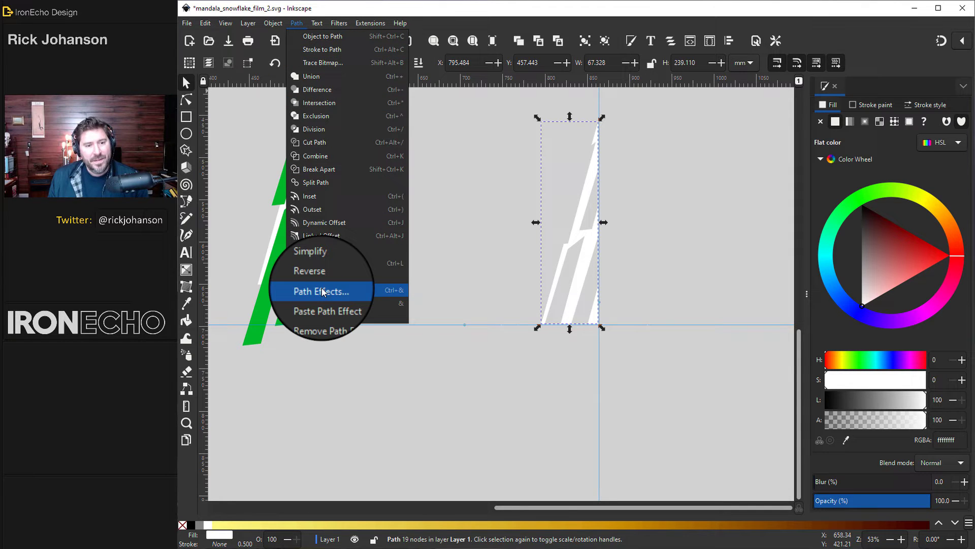
click(323, 291)
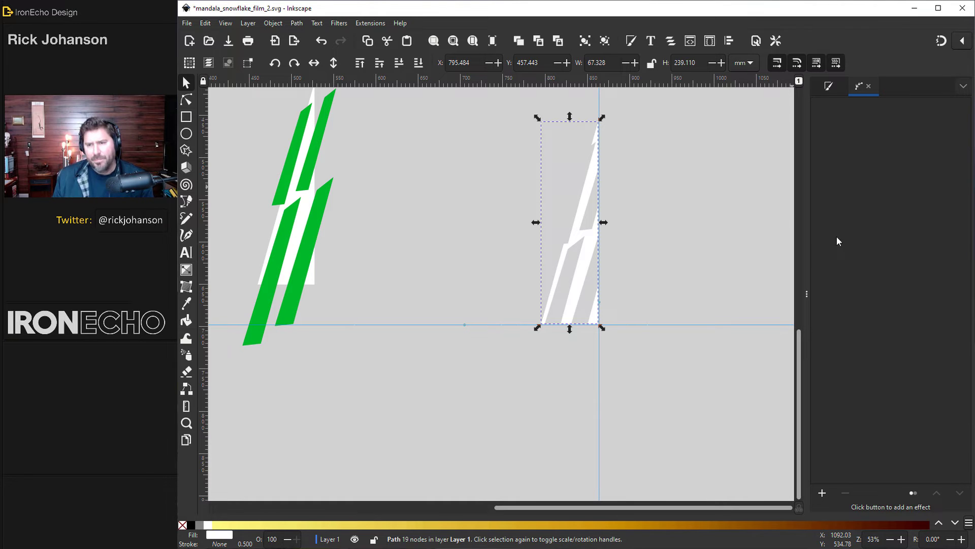
click(822, 493)
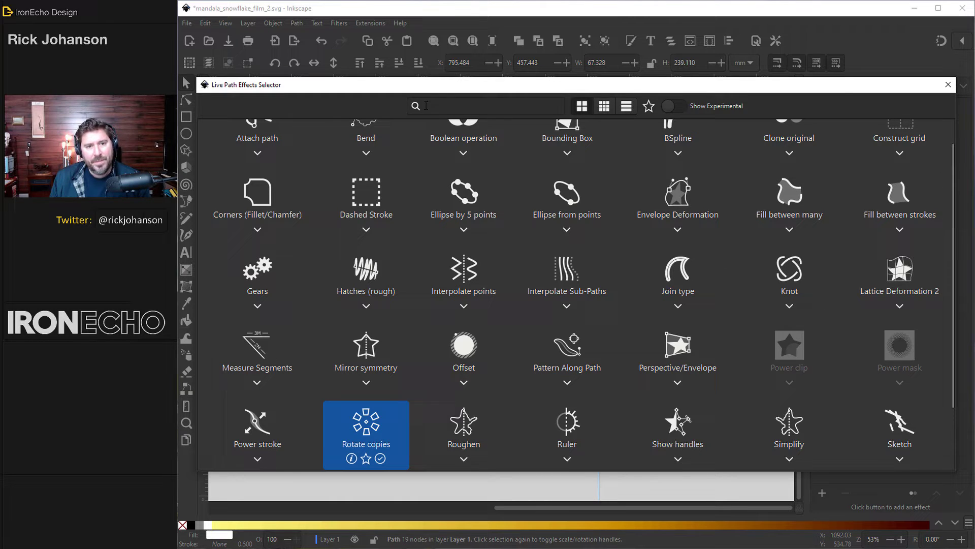
double_click(366, 354)
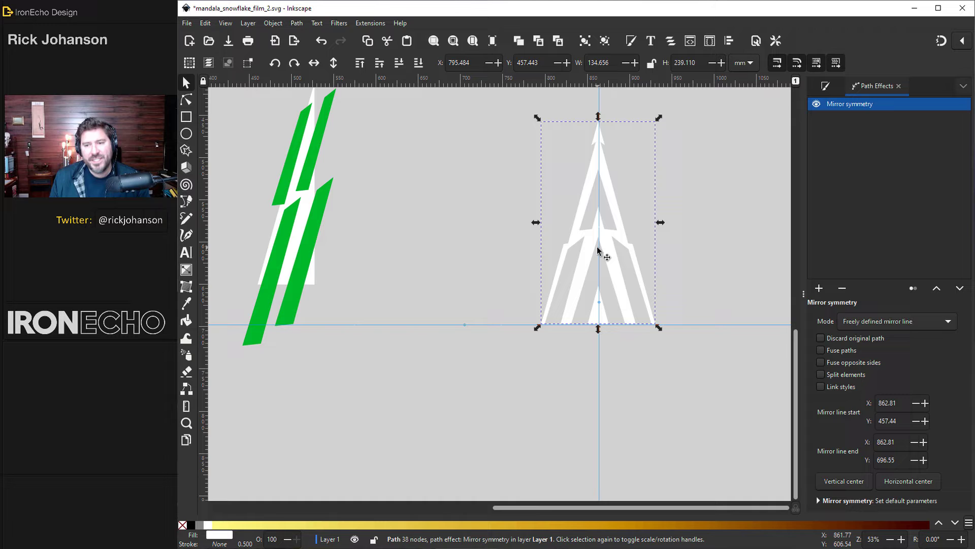
Step: Add a Rotate copies path effect to the mirrored shape and move its origin below the shape onto the vertical guide, about X 861.63, Y 815.37
click(818, 289)
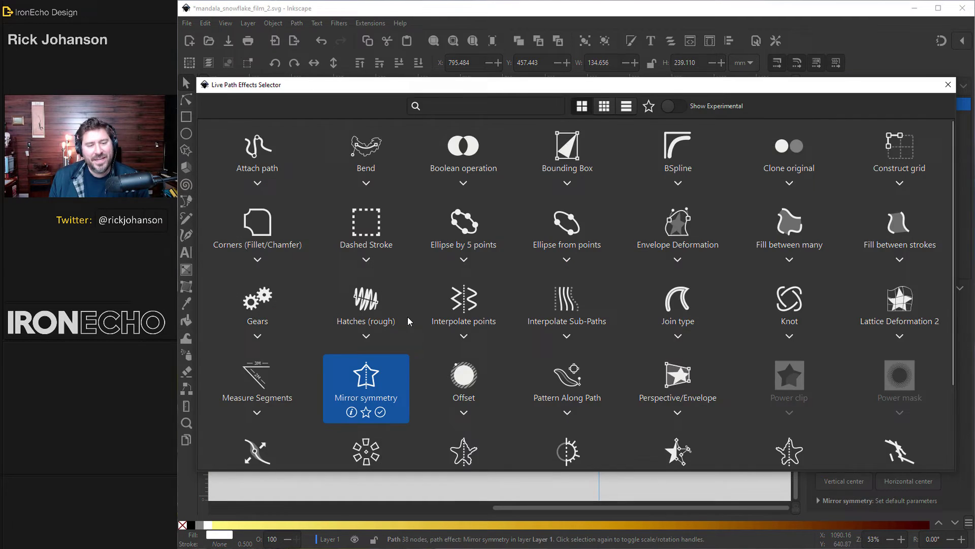
scroll(407, 320, down, 2)
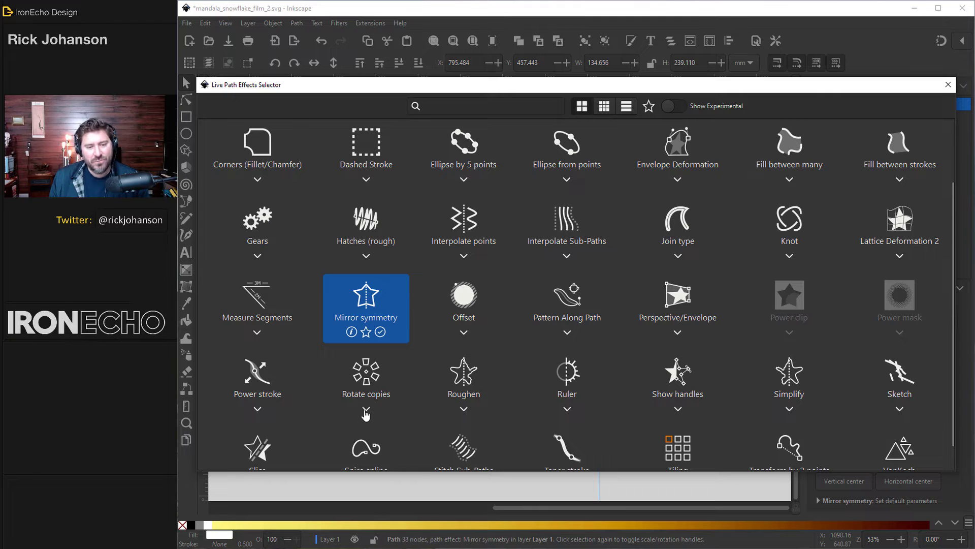
click(373, 378)
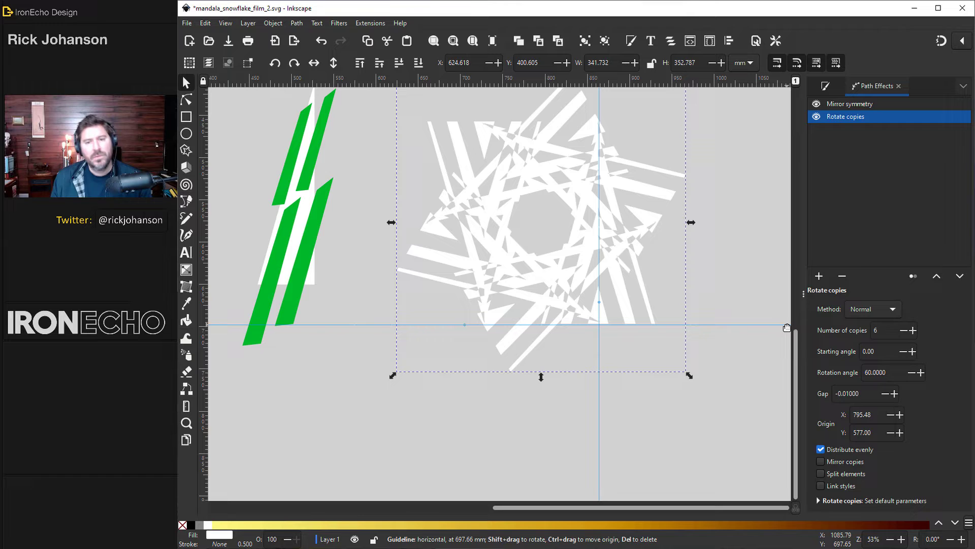
click(187, 101)
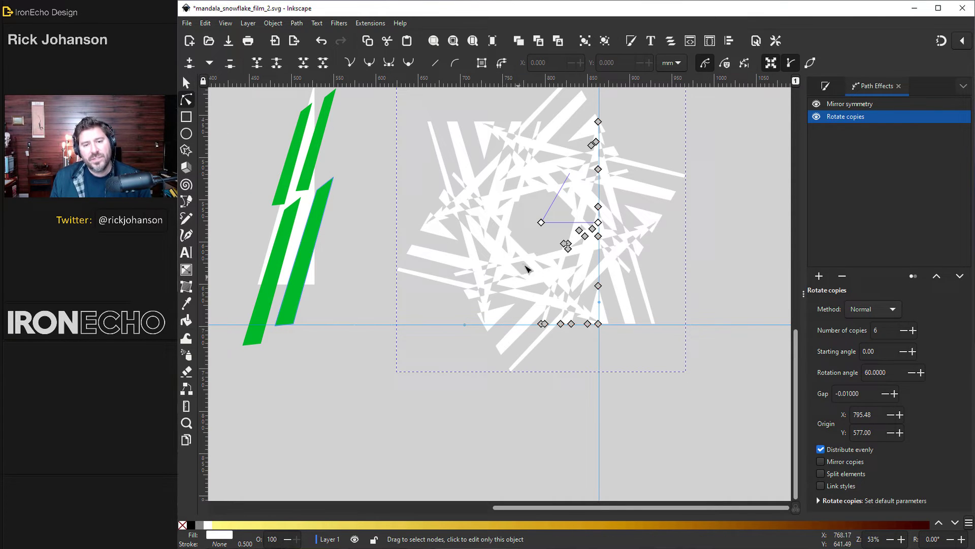
drag(544, 229, 572, 398)
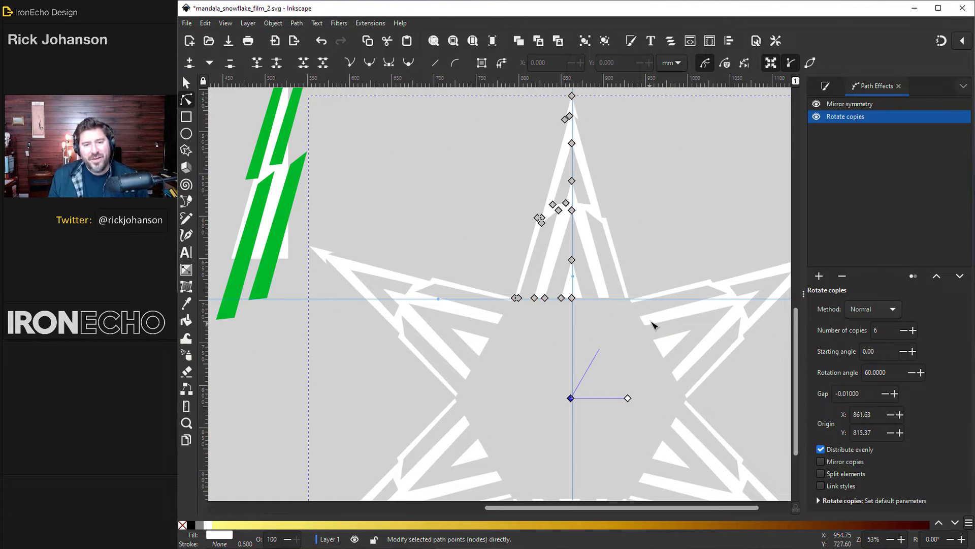
Step: Pull two base nodes of the original wedge toward the rotation centre and bulge its outer left edge outward with an added smooth node
scroll(654, 325, down, 1)
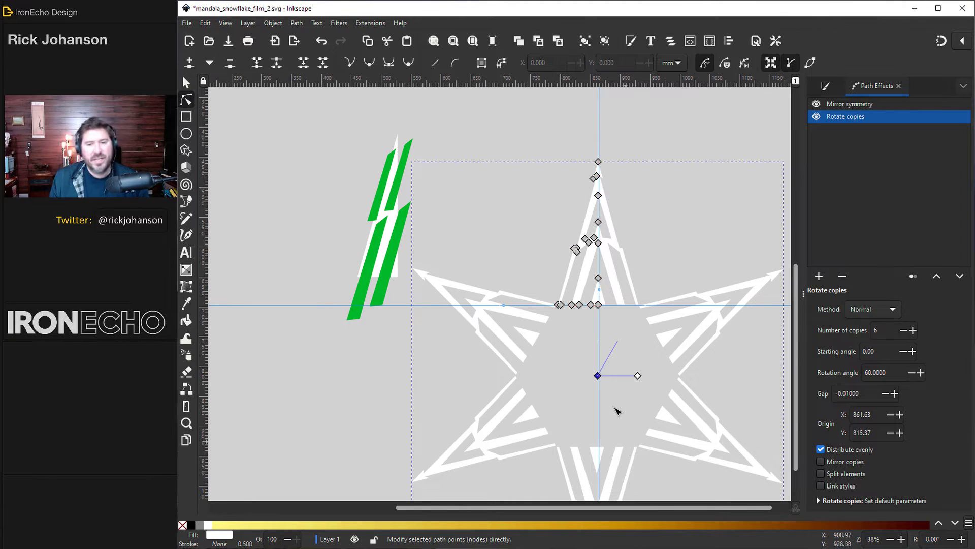
drag(581, 309, 583, 359)
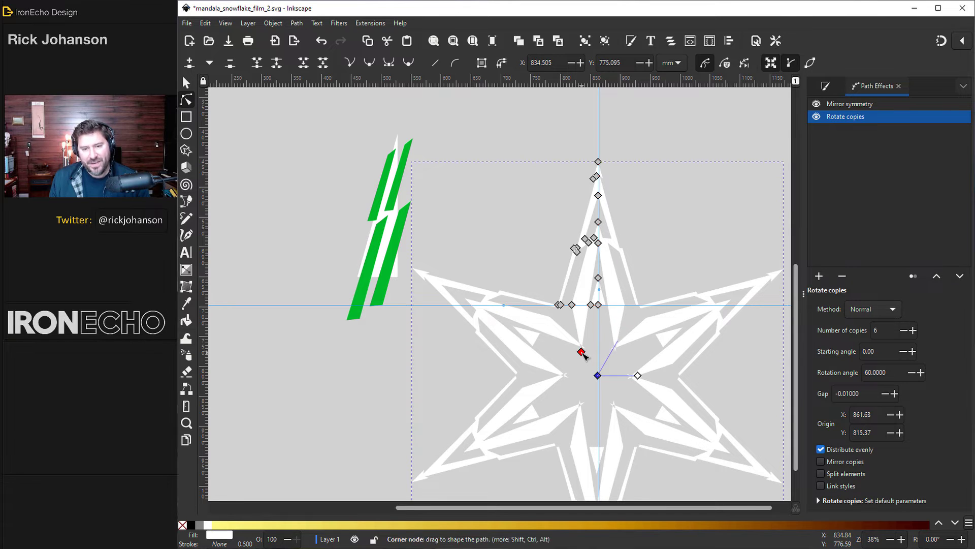
drag(591, 305, 588, 337)
mouse_move(559, 274)
mouse_down()
mouse_move(550, 273)
mouse_move(552, 255)
mouse_move(557, 271)
mouse_move(566, 263)
mouse_up()
double_click(555, 268)
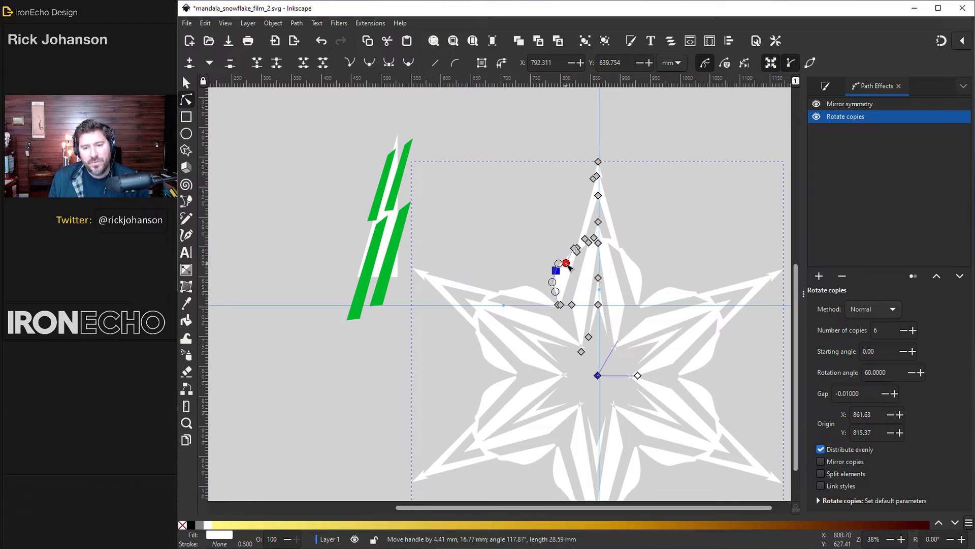
Step: Reshape the wedge's top tip into a wide diamond by moving its tip, notch and side nodes
shift+click(597, 168)
scroll(613, 172, up, 2)
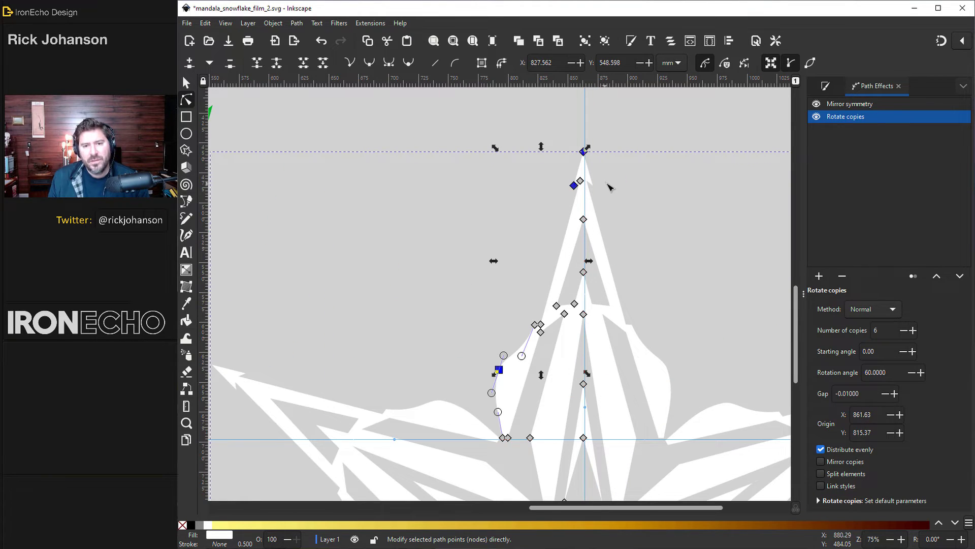
scroll(608, 184, up, 2)
drag(541, 187, 541, 162)
drag(560, 95, 562, 86)
mouse_move(540, 154)
mouse_down()
mouse_move(518, 151)
mouse_move(525, 161)
mouse_up()
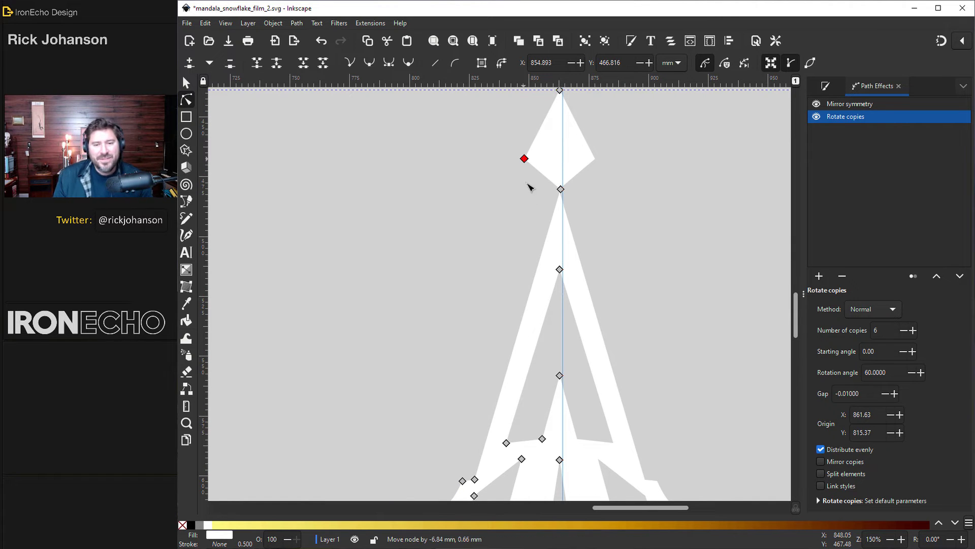
scroll(528, 188, down, 3)
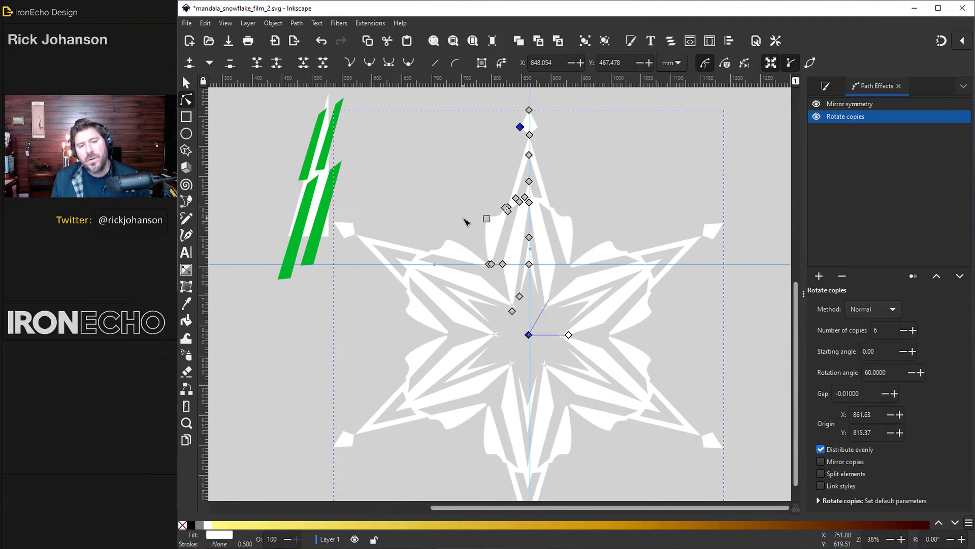
Step: Subdivide the bulge's outer left edge by inserting nodes five times between its smooth top node and its base corner node
scroll(491, 233, up, 3)
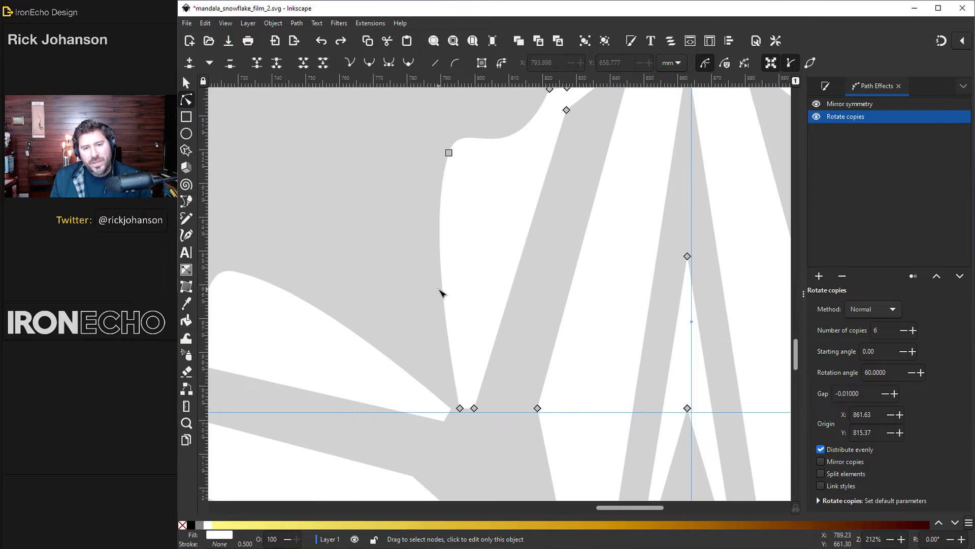
click(448, 152)
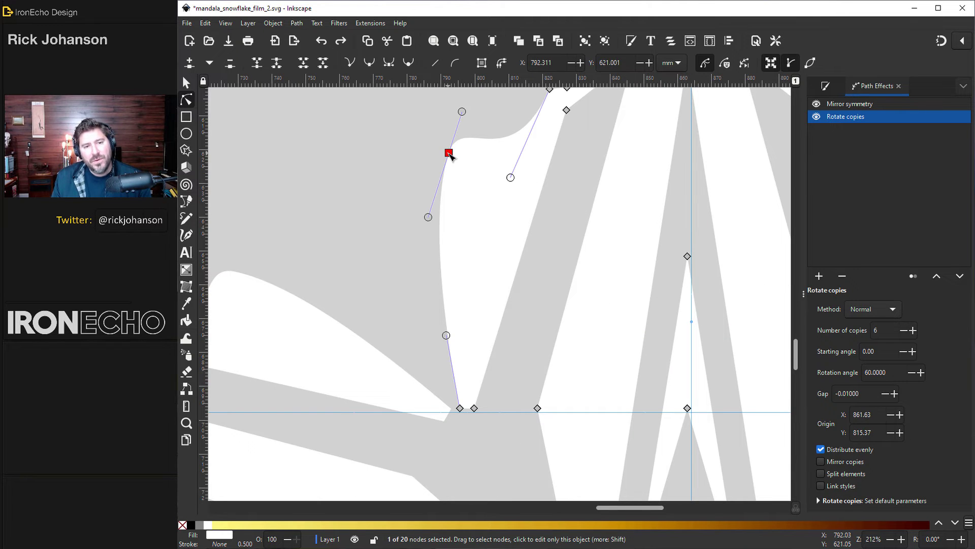
shift+click(460, 408)
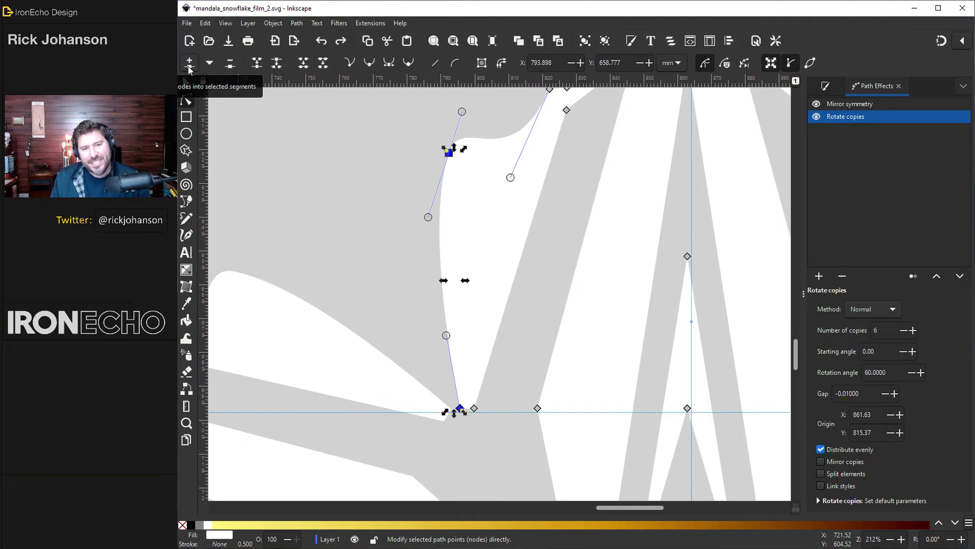
click(189, 63)
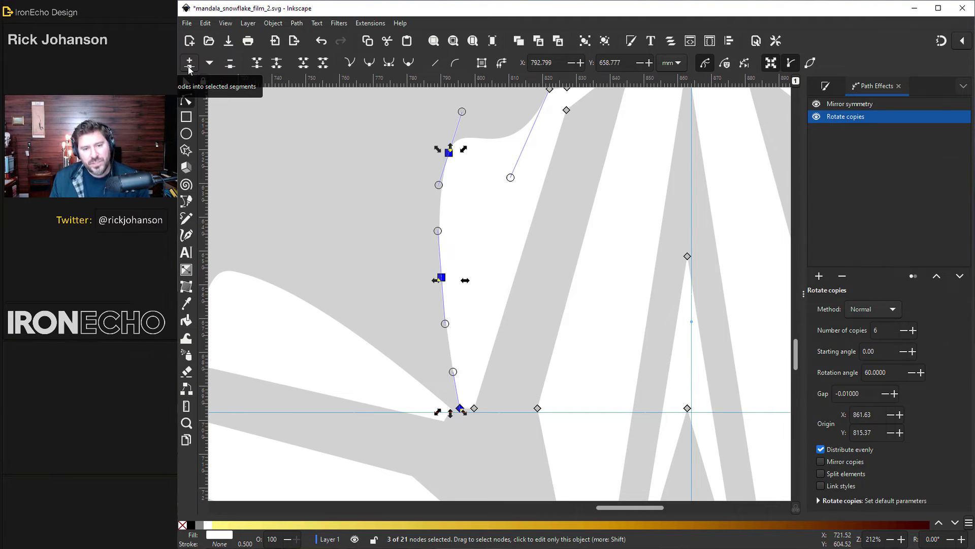
click(188, 67)
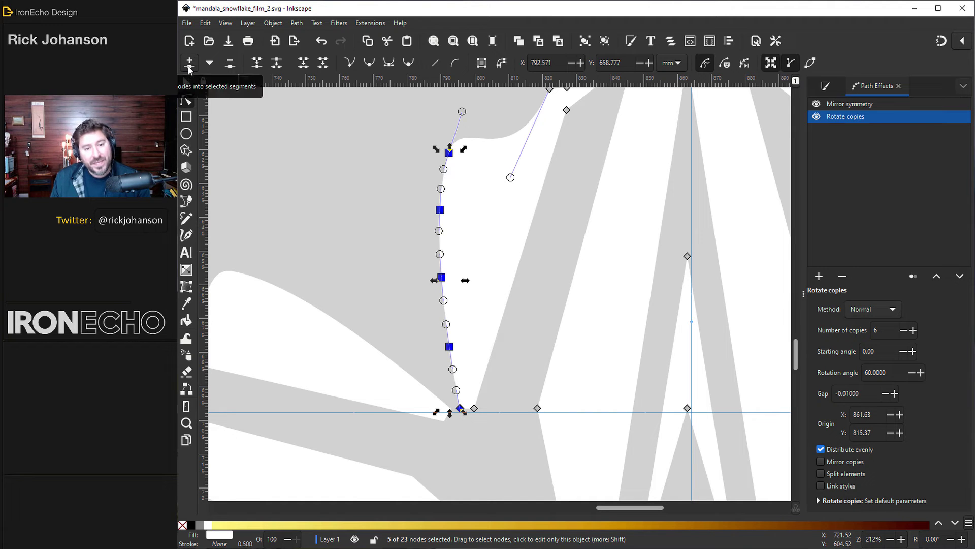
click(188, 67)
click(188, 67)
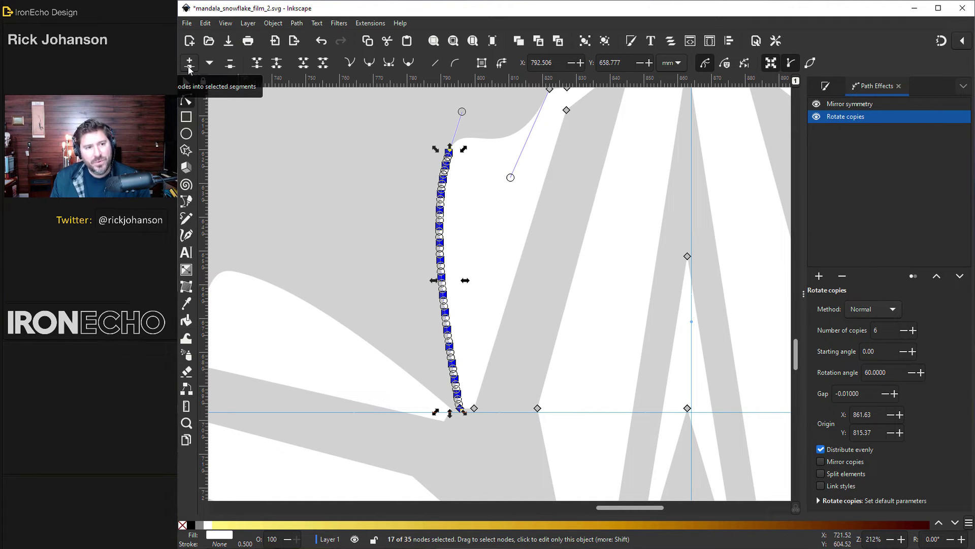
click(189, 68)
Step: Deselect all nodes, then select alternate nodes down the subdivided outer edge
scroll(455, 158, up, 2)
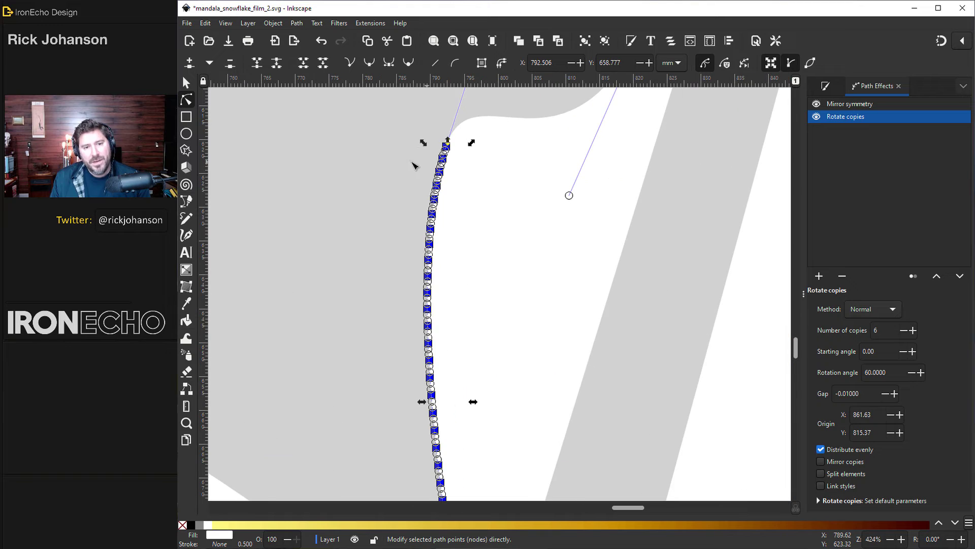
key(Escape)
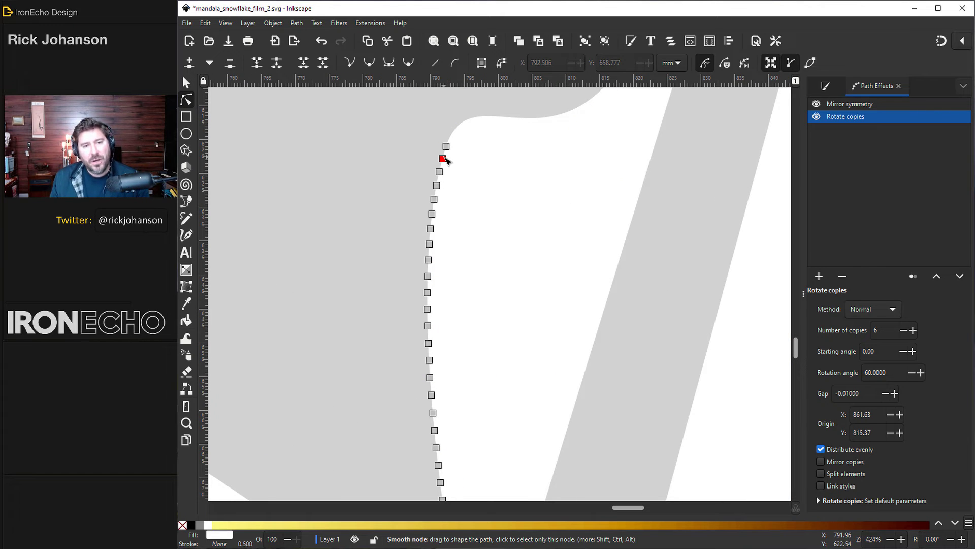
click(444, 159)
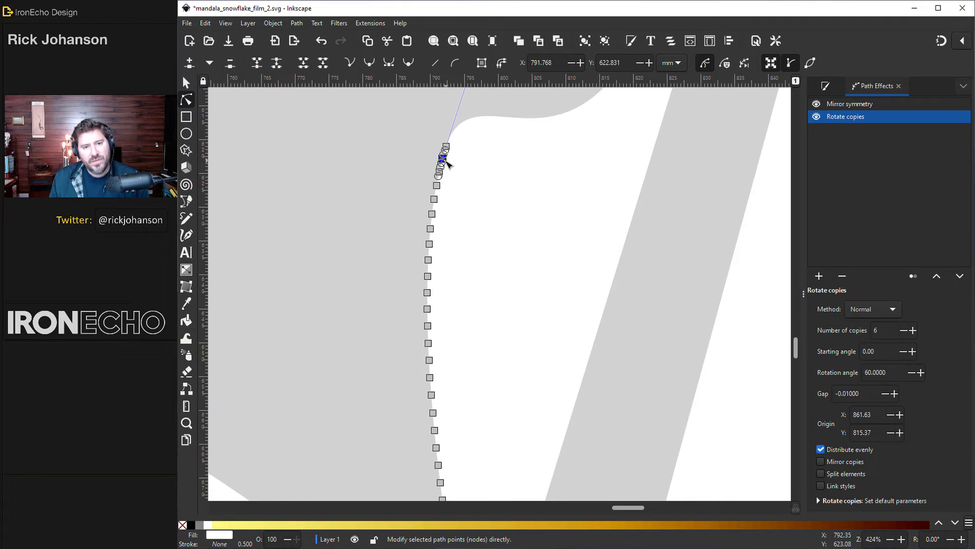
shift+click(436, 185)
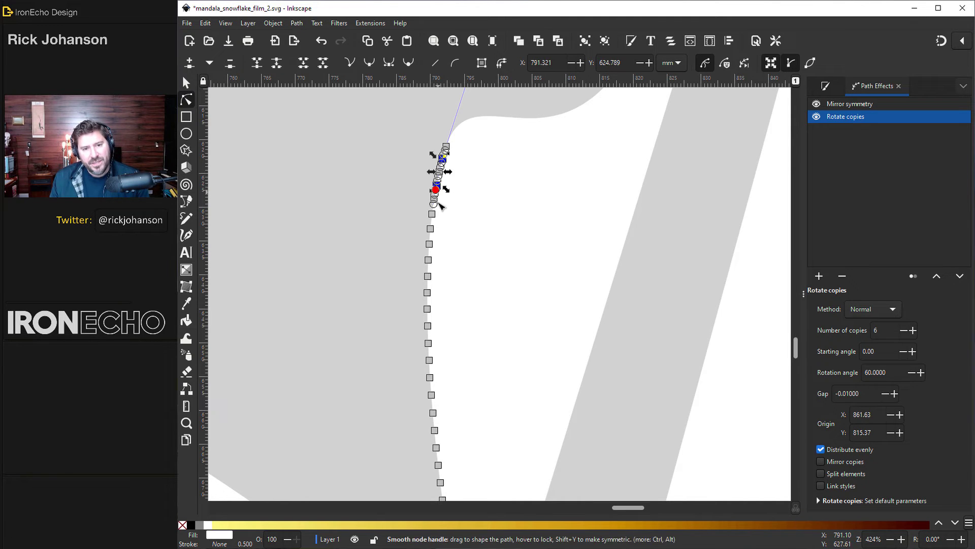
shift+click(432, 213)
shift+click(429, 245)
shift+click(428, 283)
shift+click(427, 309)
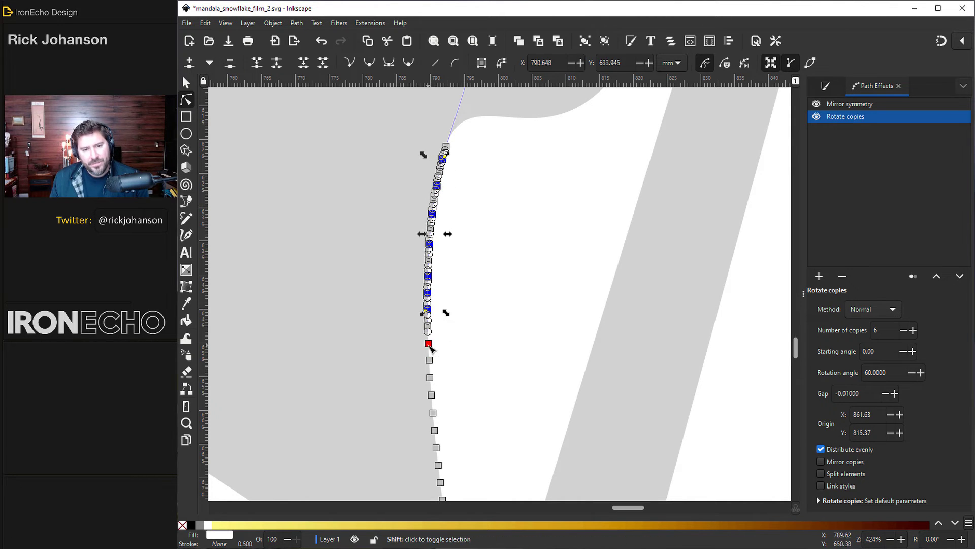
shift+click(429, 343)
shift+click(429, 378)
shift+click(432, 413)
shift+click(436, 447)
scroll(490, 210, down, 6)
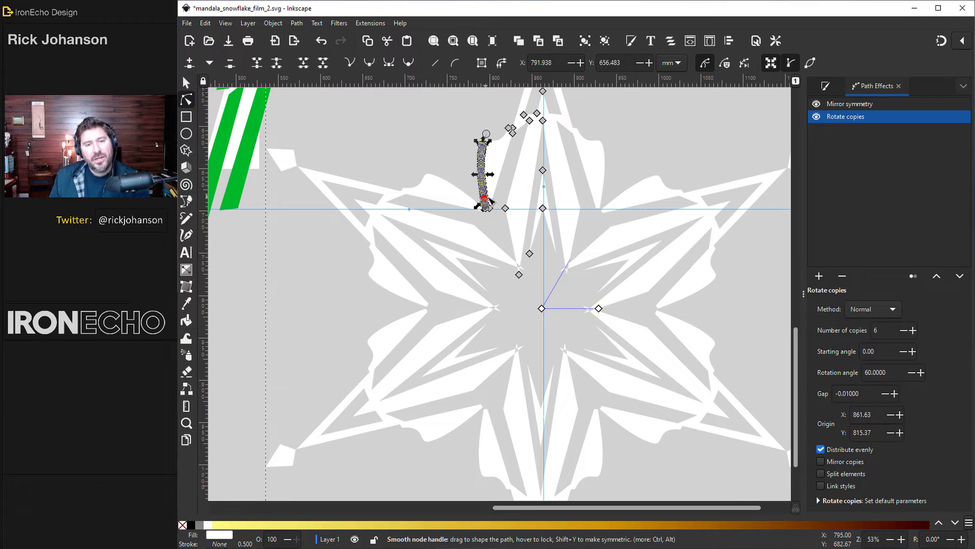
click(770, 65)
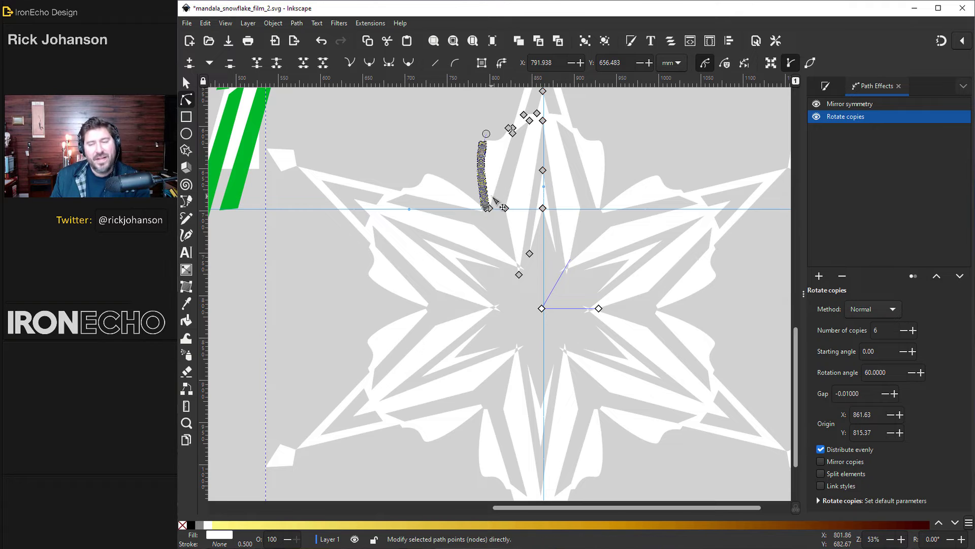
click(775, 65)
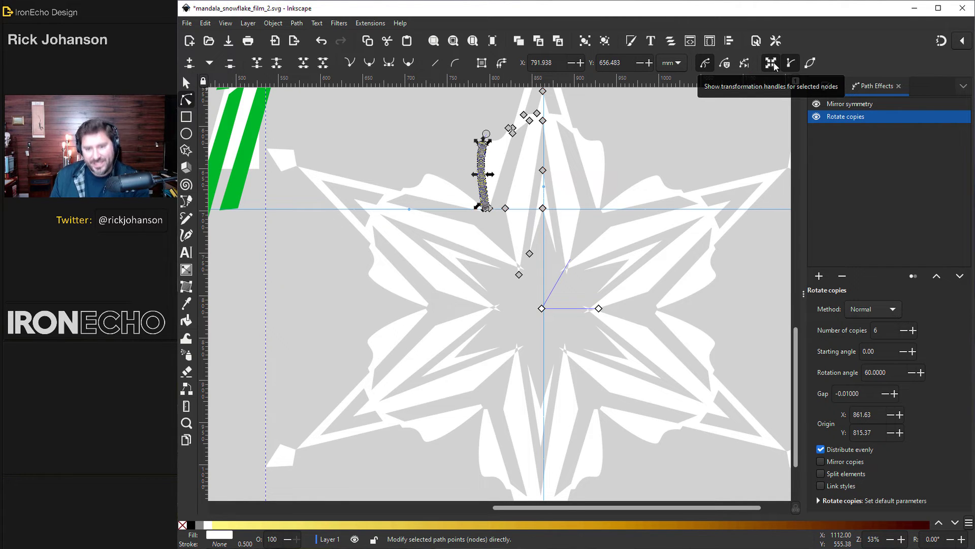
Step: Nudge the selected edge nodes outward to the left and upward to form a fringe of thin slanted spikes
key(Left)
key(Left)
key(Left)
key(Left)
key(Left)
key(Left)
key(Left)
key(Left)
key(Left)
key(Left)
key(Left)
key(Left)
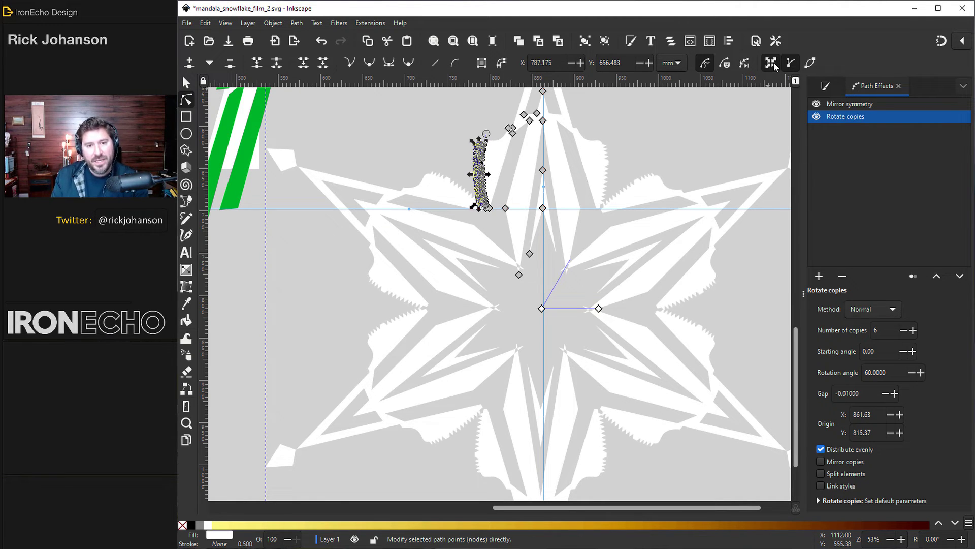
key(Up)
key(Up)
key(Up)
key(Up)
key(Up)
key(Up)
key(Up)
key(Left)
key(Left)
key(Left)
key(Up)
key(Up)
key(Up)
key(Left)
key(Left)
key(Left)
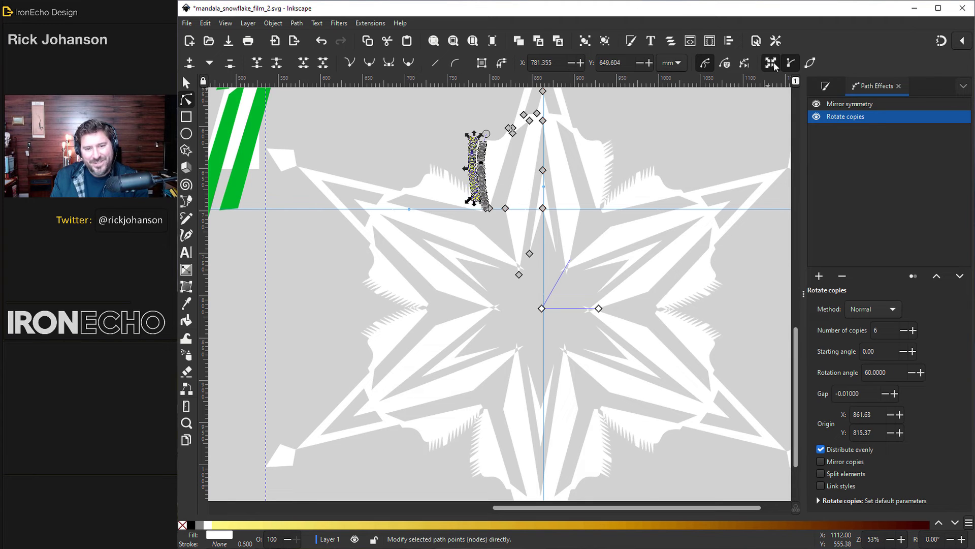
key(Left)
key(Left)
key(Up)
key(Up)
key(Up)
key(Up)
key(Right)
key(Right)
key(Right)
key(Right)
key(Right)
key(Right)
key(Down)
Step: Reshape the middle of the spiked fringe by moving one spike tip outward and deleting nodes beside it
scroll(486, 153, up, 6)
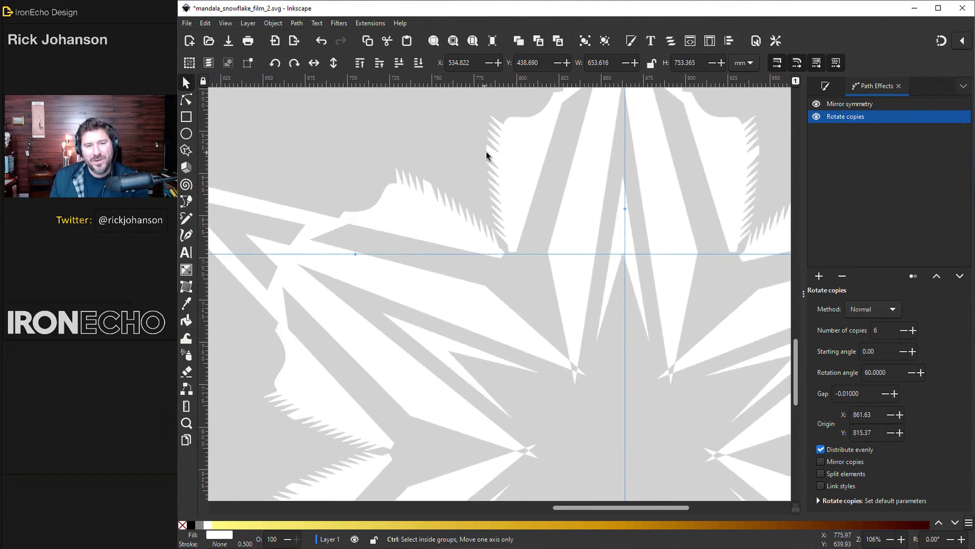
drag(485, 136, 453, 107)
click(486, 120)
shift+click(485, 154)
key(Delete)
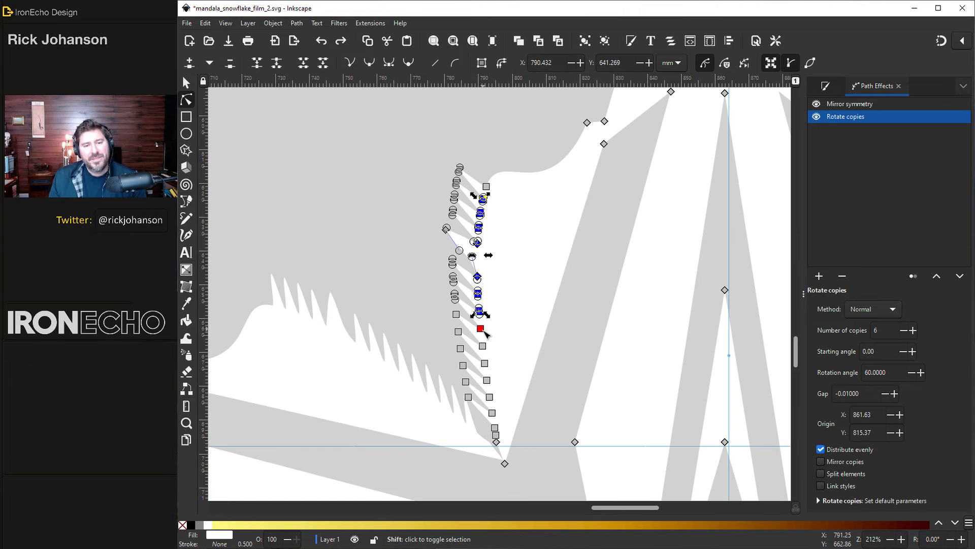
Step: Move the fringe's inner notch nodes deeper into the shape, pulling the uppermost ones furthest for varied spike lengths
shift+click(480, 329)
drag(477, 277, 514, 294)
click(492, 284)
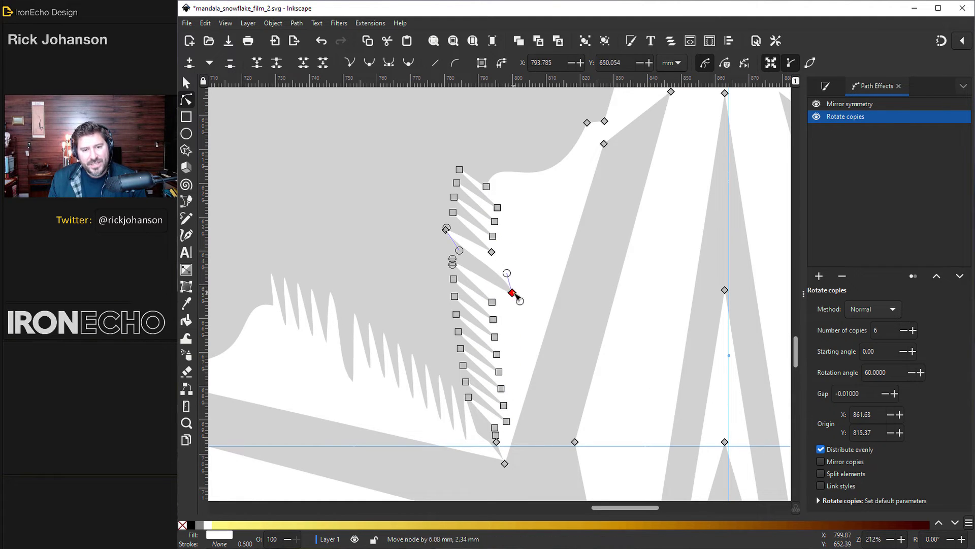
drag(494, 254, 512, 272)
drag(493, 237, 532, 244)
drag(498, 208, 546, 234)
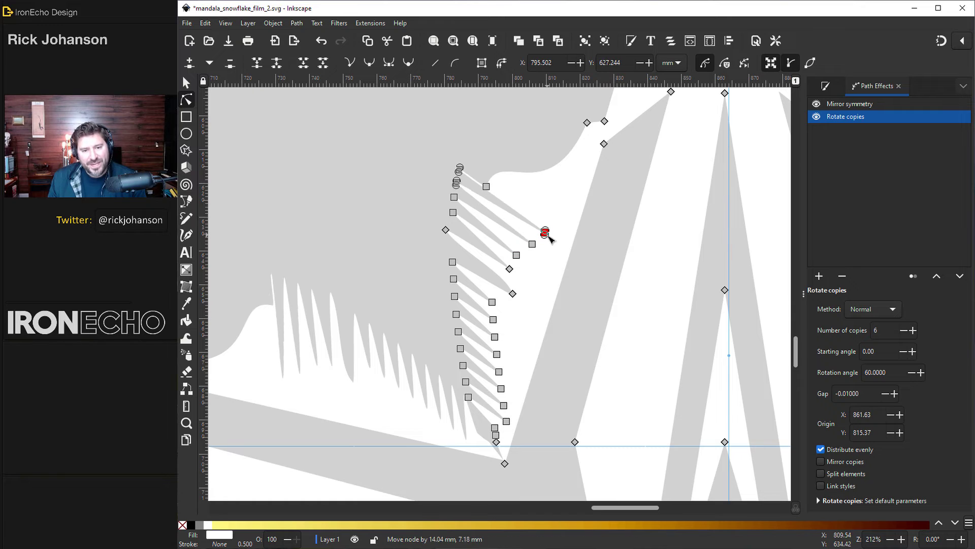
drag(486, 186, 495, 186)
drag(509, 145, 560, 199)
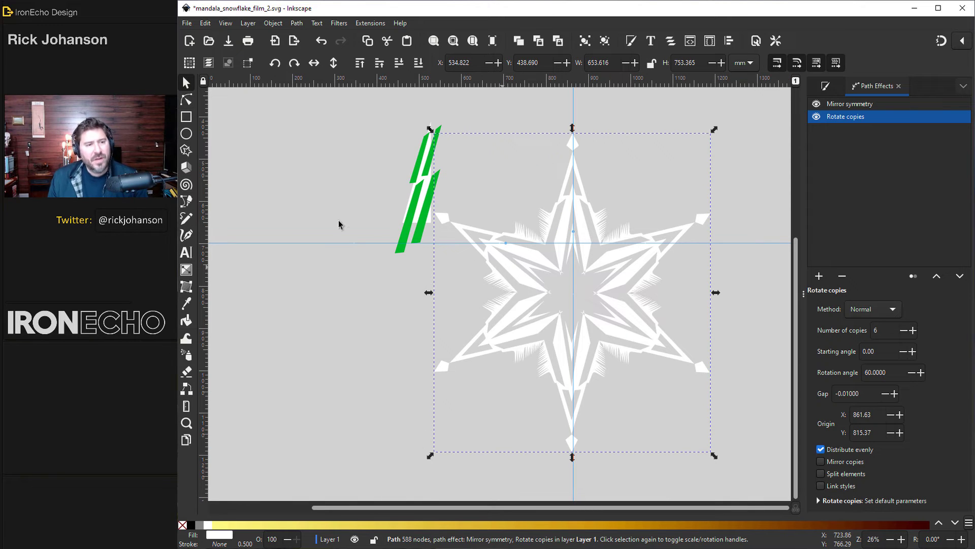
Step: Draw a green star left of the spare triangle and set its number of corners to 6
click(186, 150)
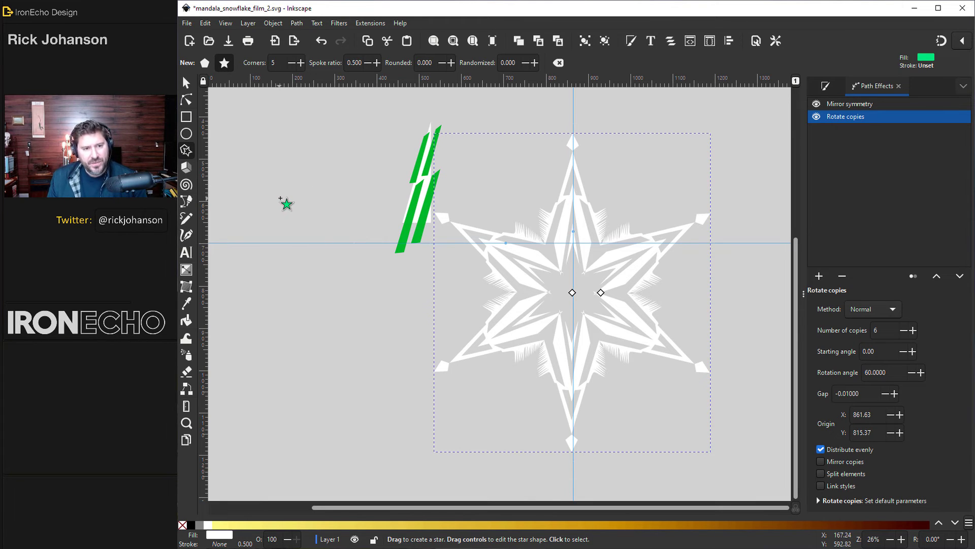
drag(278, 195, 314, 232)
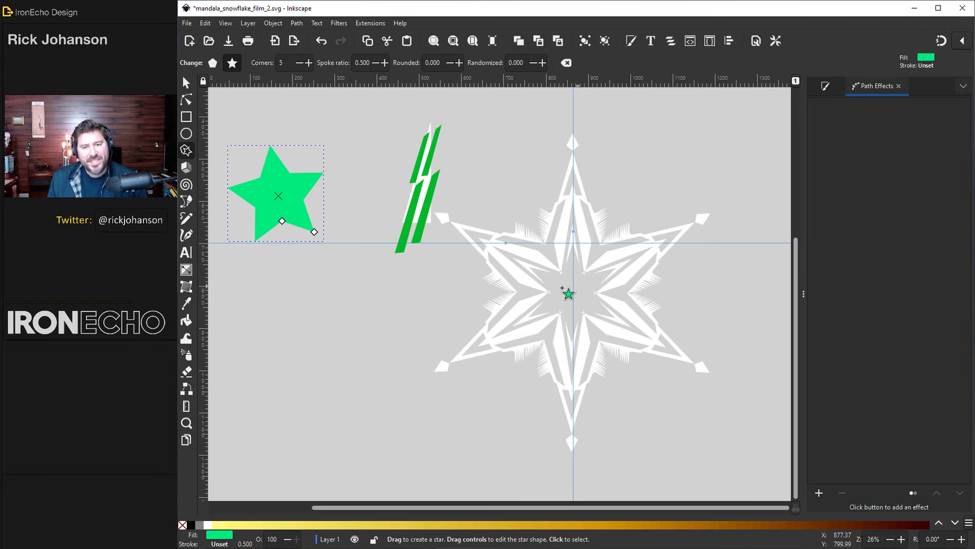
text(6)
key(Return)
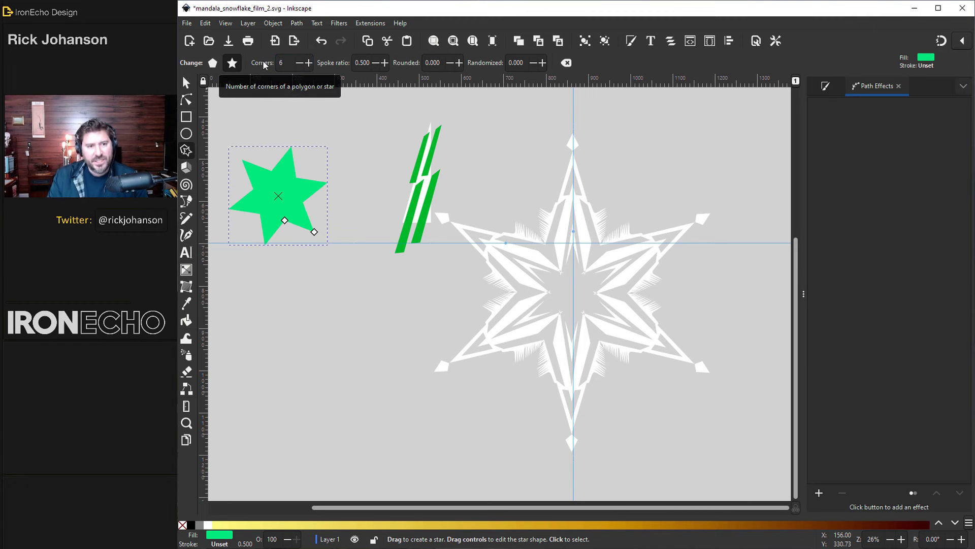
Step: Deepen and straighten the six-pointed star, fill it white, then scale and centre it in the snowflake's open middle
click(187, 101)
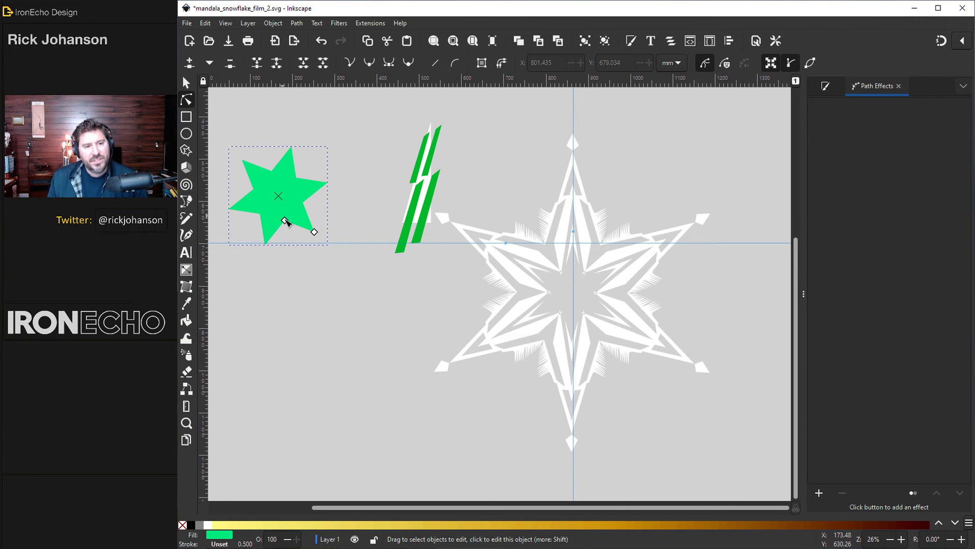
drag(284, 220, 554, 284)
click(207, 525)
click(187, 82)
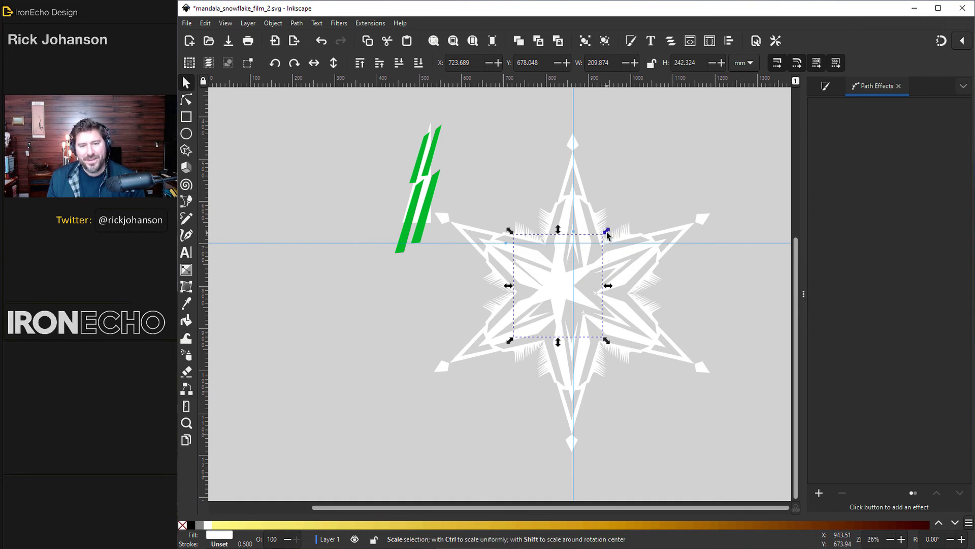
drag(609, 234, 591, 247)
drag(568, 286, 581, 291)
Step: Duplicate the central star, fill the copy green (31ed9e) and shrink it around its own centre
scroll(581, 295, up, 2)
click(592, 268)
drag(628, 213, 631, 206)
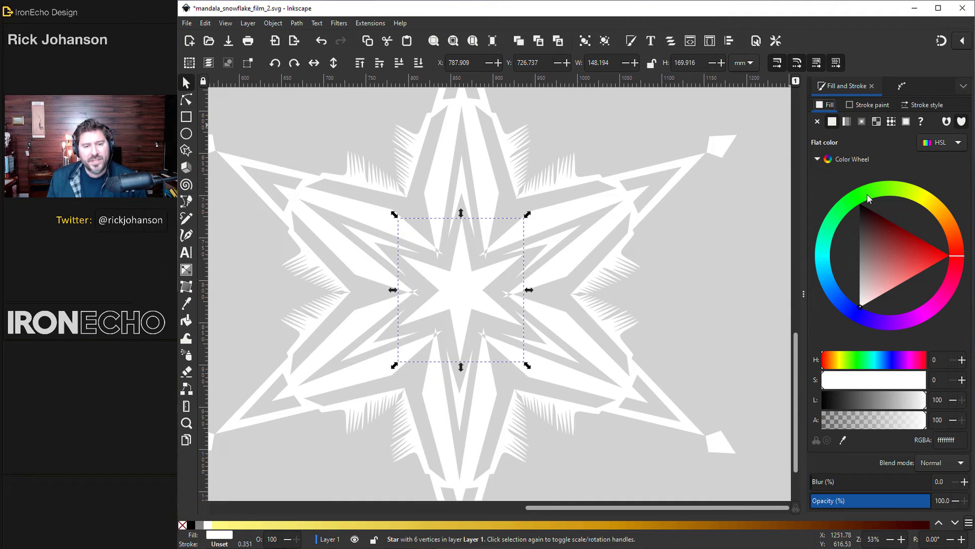
click(835, 224)
click(860, 233)
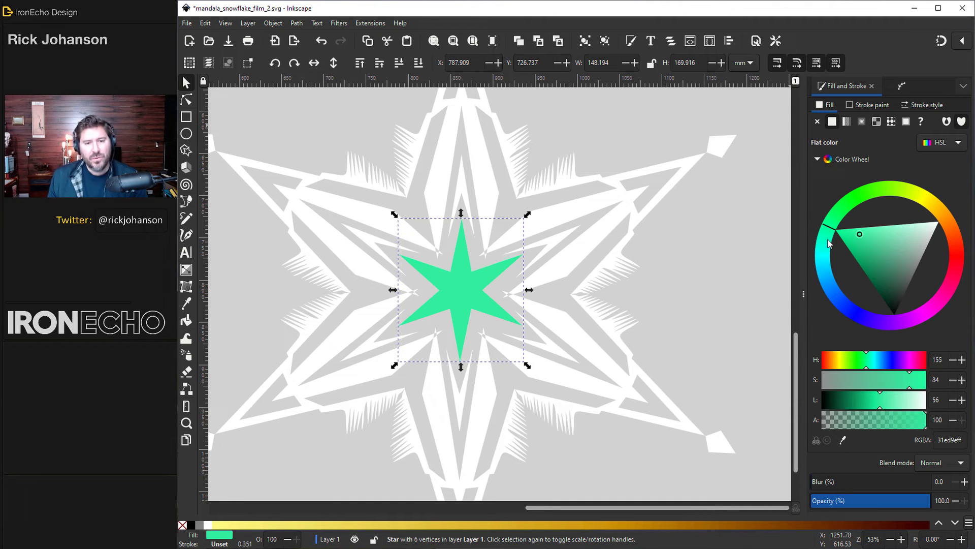
drag(526, 215, 509, 251)
Step: Subtract the small green star from the white central star with Difference
shift+click(502, 266)
click(294, 23)
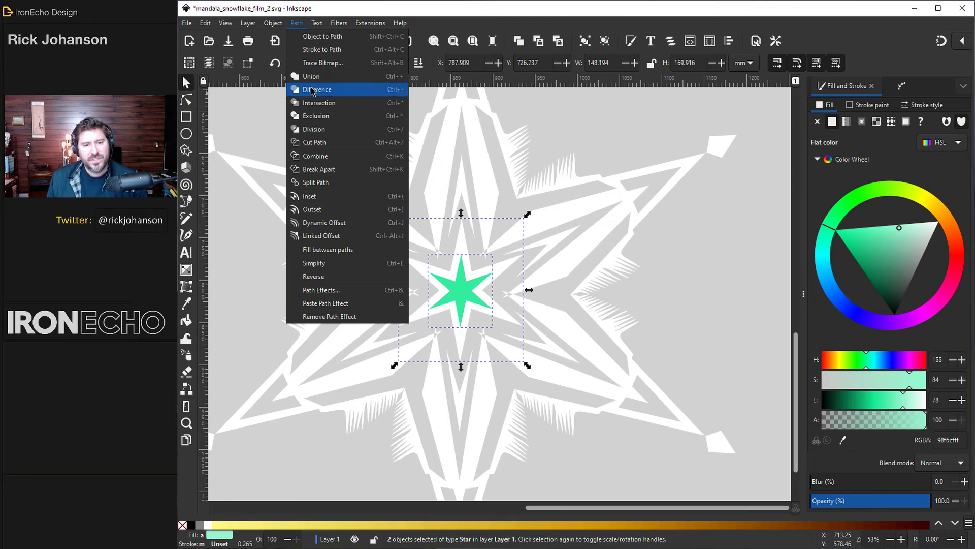
click(305, 90)
scroll(354, 243, down, 3)
click(446, 343)
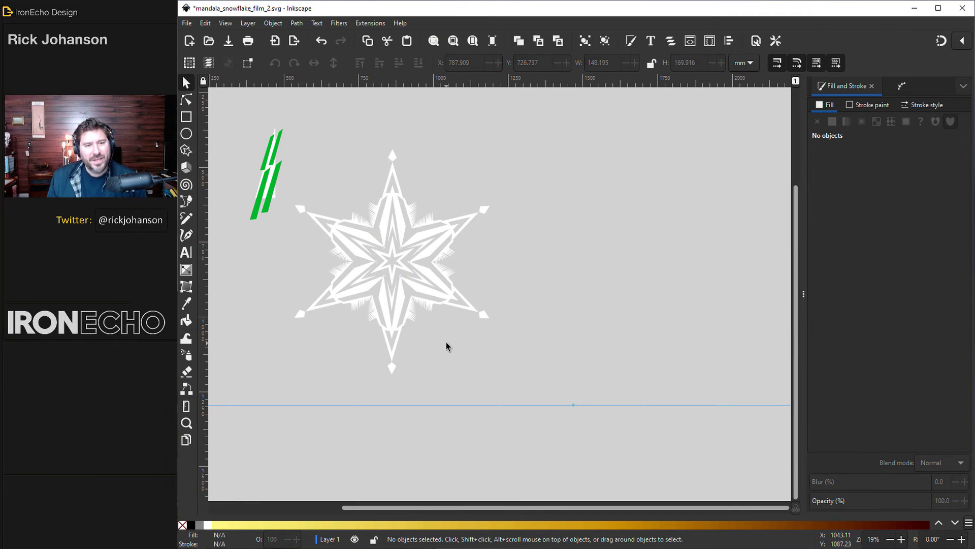
Step: Place a vertical guide in the empty canvas area to the right of the finished snowflake
scroll(622, 390, right, 10)
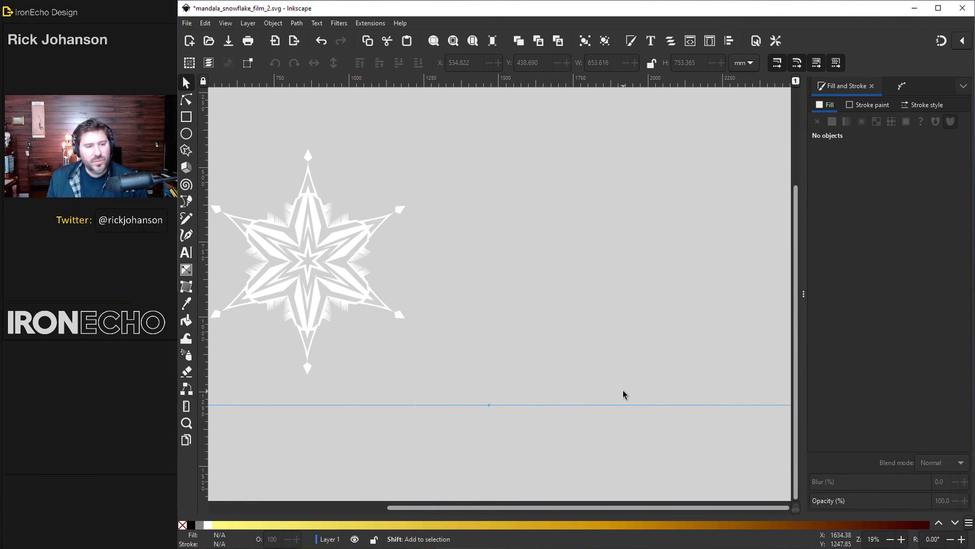
drag(205, 394, 620, 396)
scroll(591, 391, right, 2)
scroll(546, 376, down, 1)
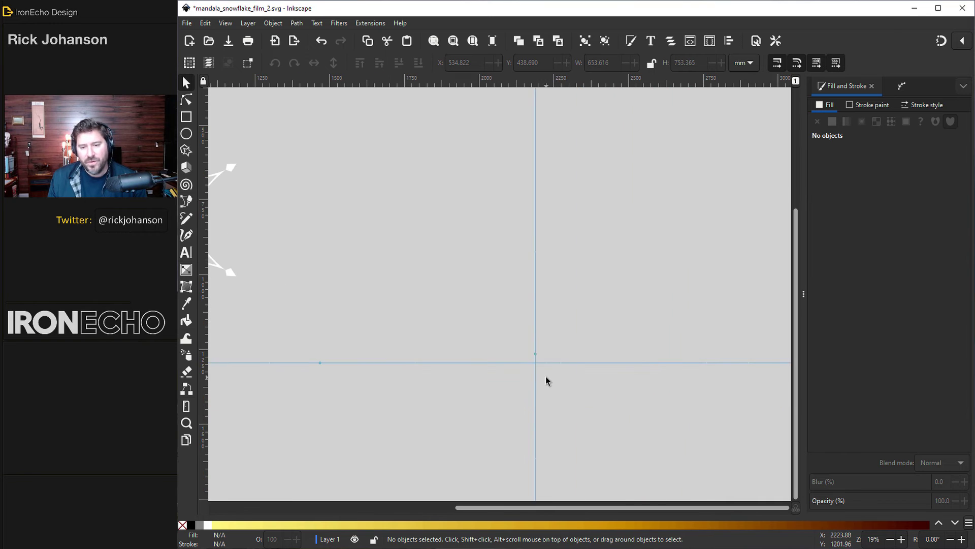
Step: Draw a tall right triangle about 171 mm wide and 575 mm high against the guides' crossing, and fill it white
key(b)
click(535, 192)
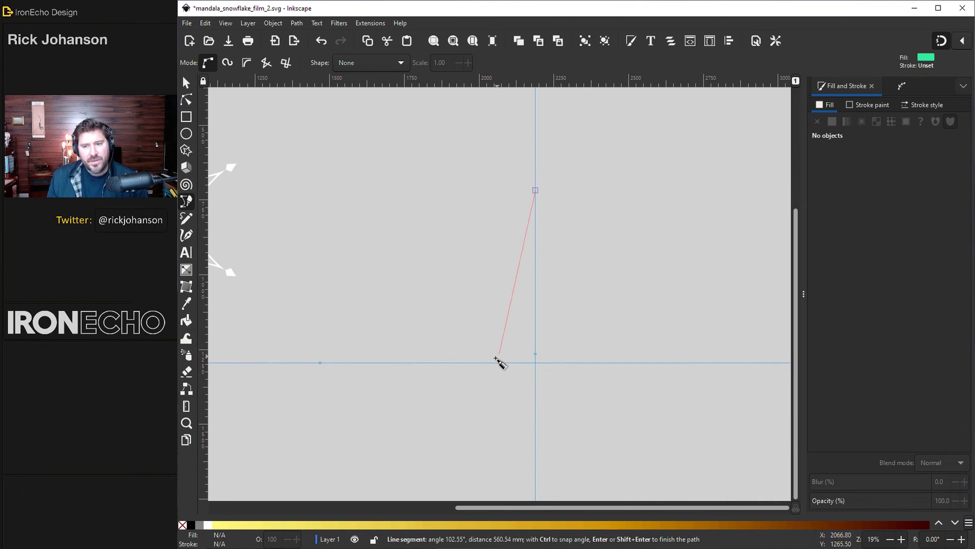
click(485, 363)
click(535, 362)
click(535, 192)
drag(890, 245, 967, 205)
Step: Draw a six-pointed star beside the triangle, fill it dark green (00c070) and adjust its size
click(186, 150)
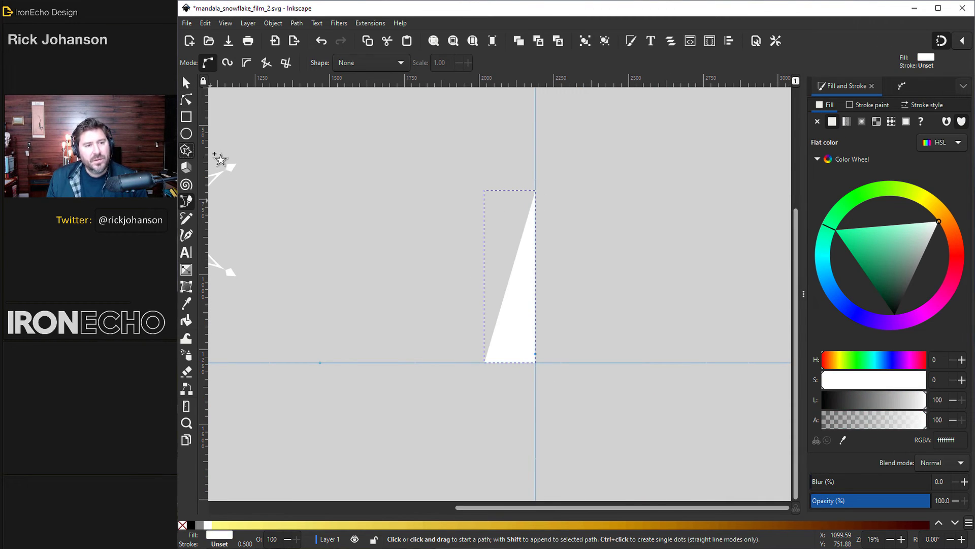
drag(344, 202, 387, 232)
drag(861, 239, 849, 249)
key(s)
click(339, 219)
drag(394, 258, 385, 278)
Step: Position the star over the triangle's upper half and a duplicate over its lower half, and unite both stars
drag(358, 205, 527, 243)
key(ctrl+d)
shift+click(514, 303)
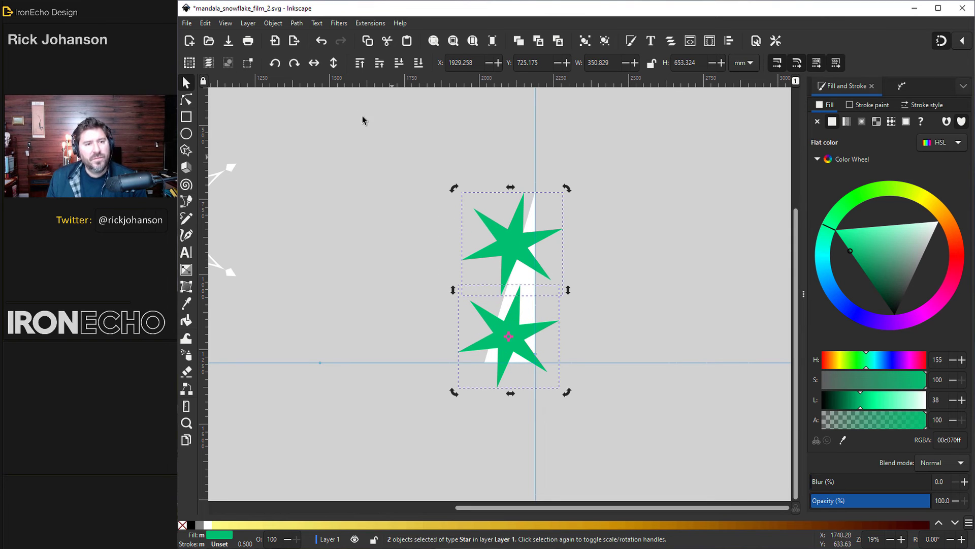
click(294, 25)
click(305, 77)
Step: Duplicate the triangle with its stars and set the spare copy aside to the upper left
drag(381, 153, 599, 404)
key(ctrl+d)
drag(471, 301, 302, 207)
key(Escape)
Step: Cut the united stars out of the white triangle with Difference
click(514, 262)
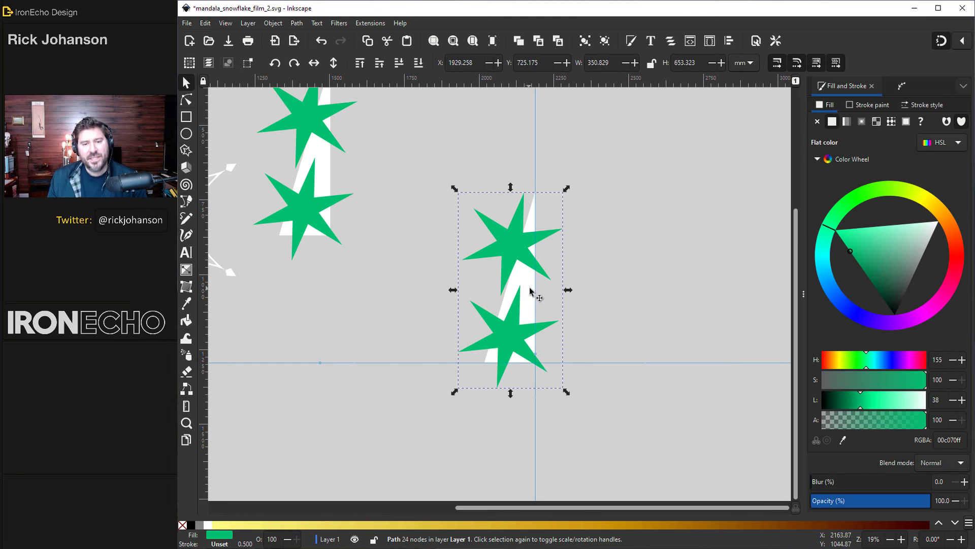
shift+click(524, 276)
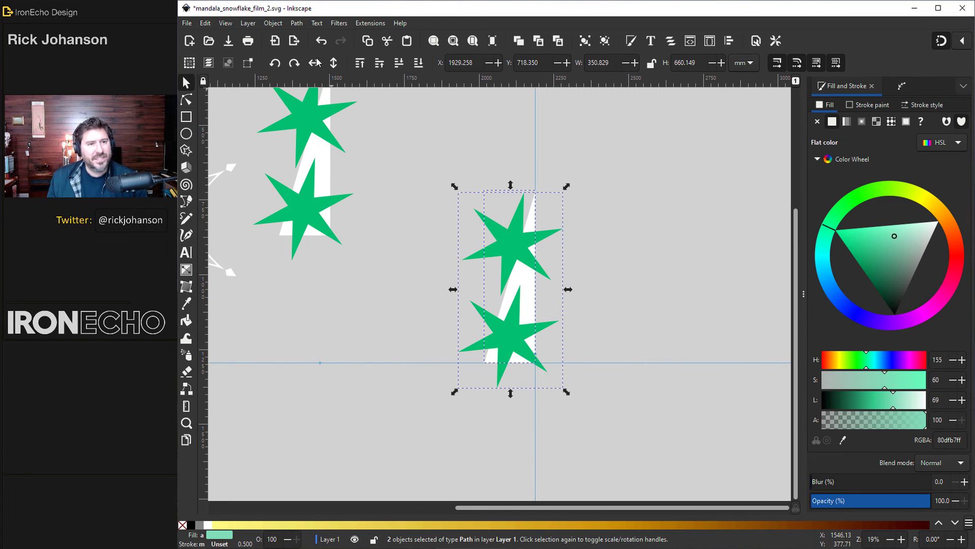
click(298, 26)
click(313, 90)
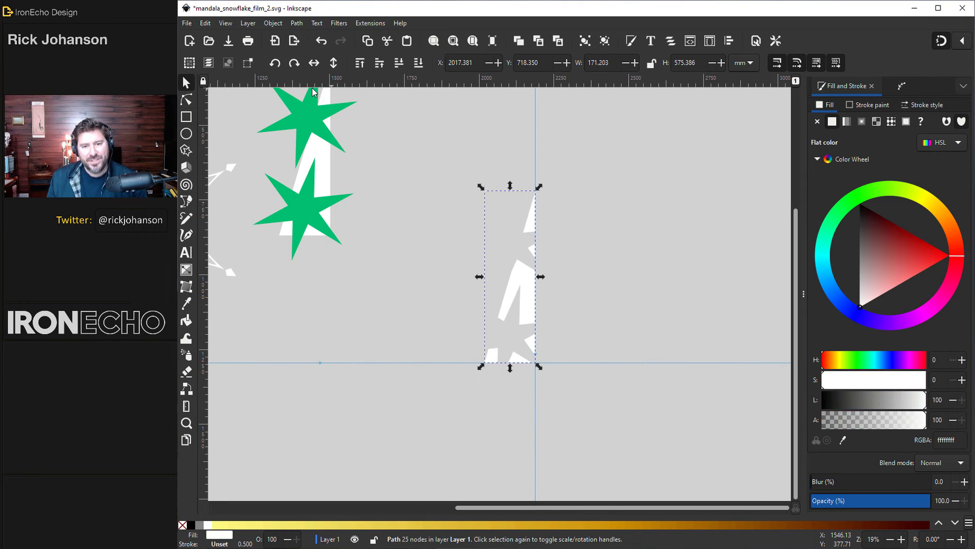
Step: Apply the Mirror symmetry path effect to the cut triangle
click(902, 87)
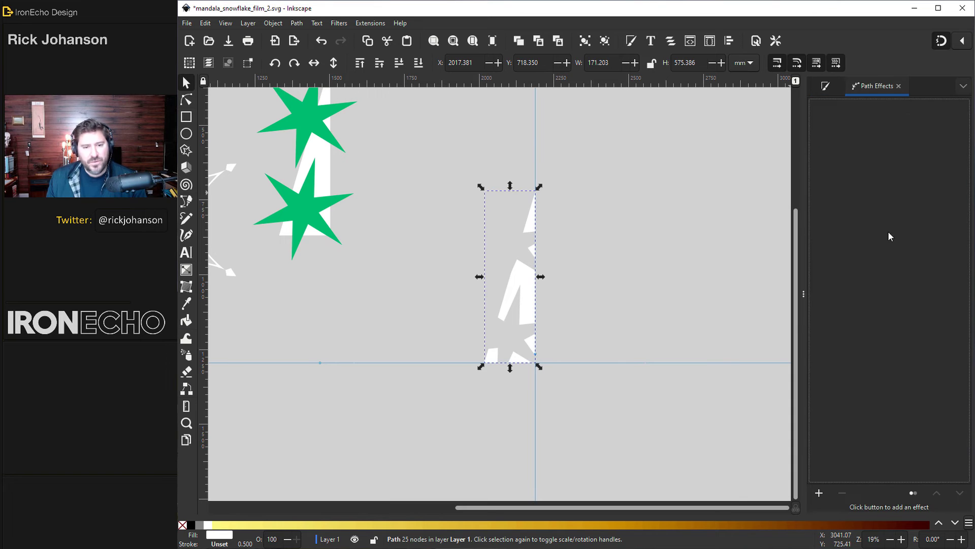
click(819, 495)
click(322, 406)
Step: Add a Rotate copies effect with 6 copies and move its origin onto the vertical guide below the horizontal guide
click(818, 289)
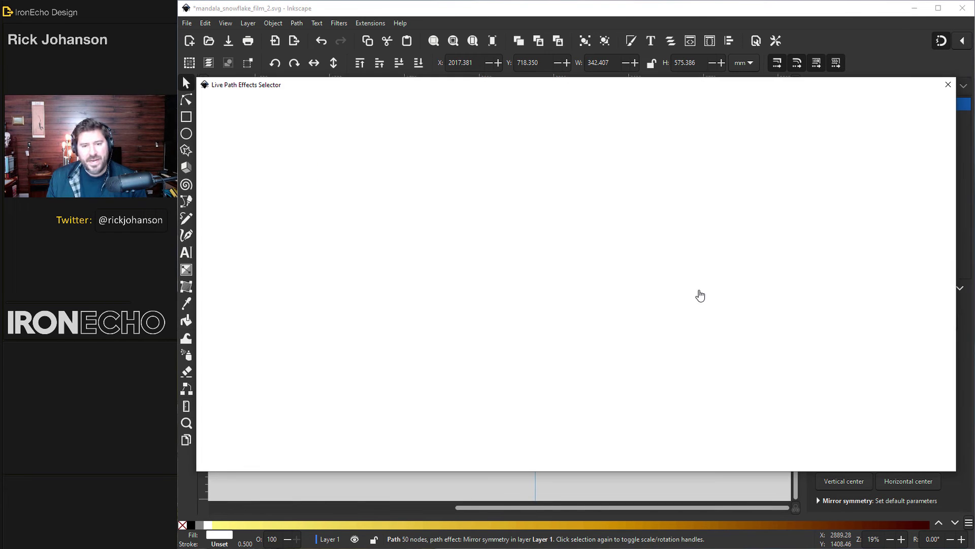
scroll(402, 356, down, 2)
click(379, 381)
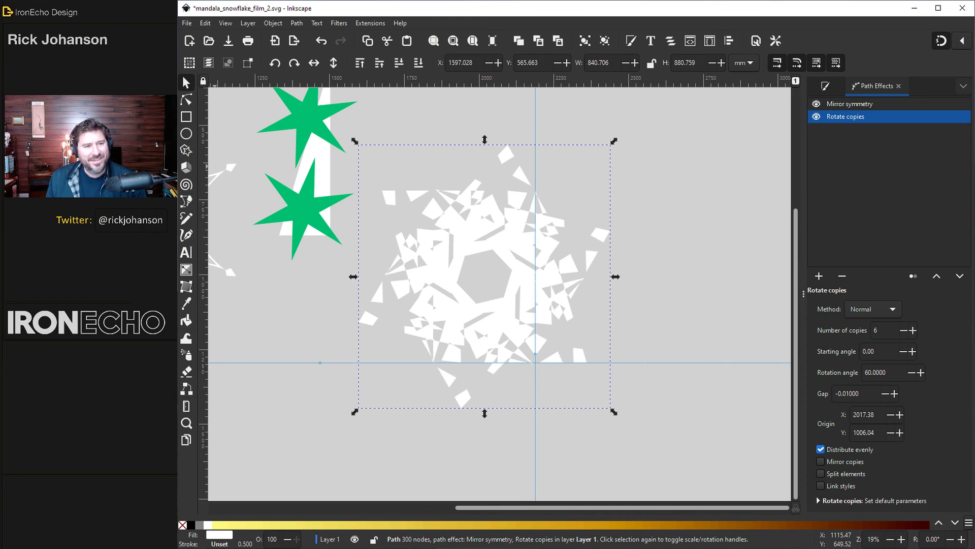
click(186, 101)
drag(484, 277, 536, 370)
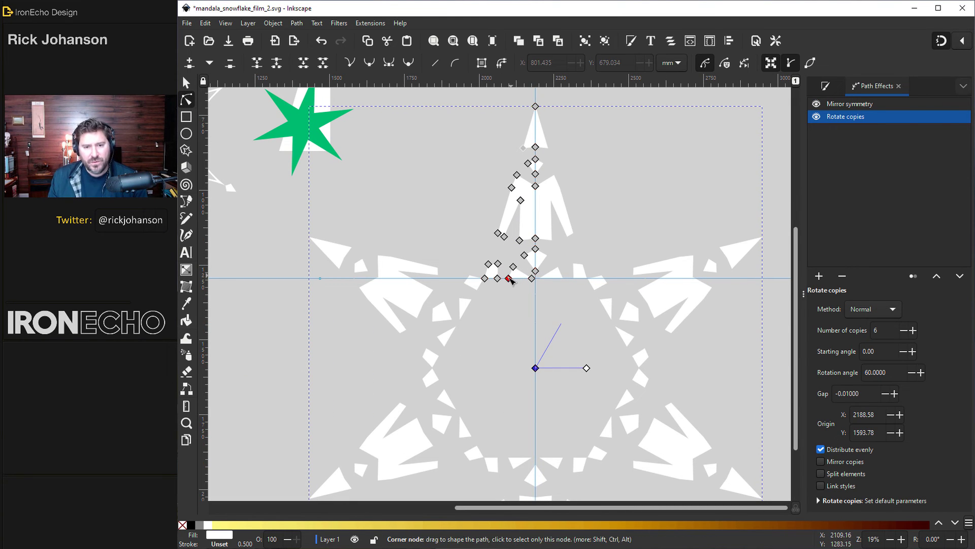
Step: Pull the base nodes toward the rotation centre, widen the tip into a diamond, and delete the extra node on the arm's outer edge
drag(515, 301, 520, 130)
click(511, 188)
key(Delete)
drag(504, 213, 507, 211)
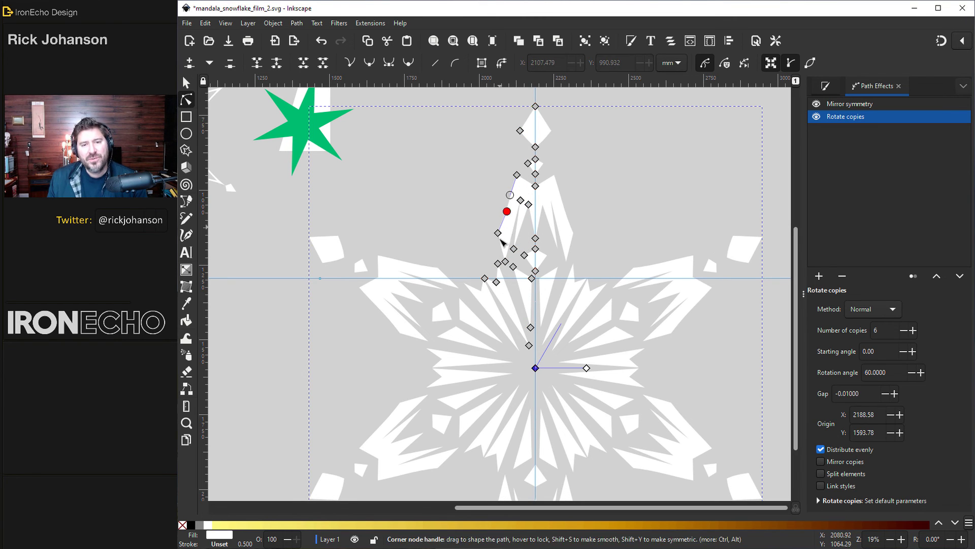
Step: Subdivide the arm's long outer edge between its two end nodes by inserting nodes four times
click(517, 176)
shift+click(498, 233)
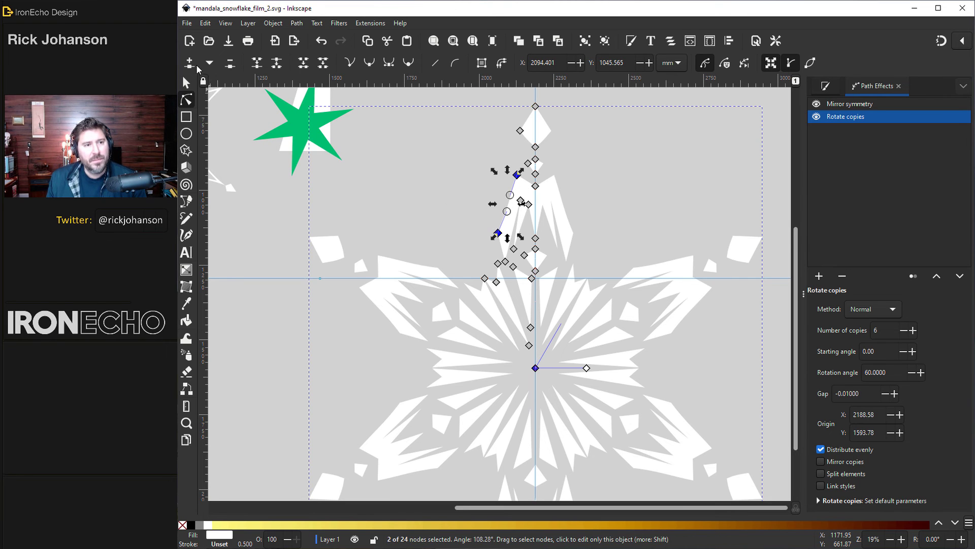
key(Insert)
key(Insert)
key(Insert)
key(Insert)
Step: Select every other node along the subdivided edge and move them about 33 mm left and 26 mm up to form spikes
ctrl+scroll(510, 190, up, 5)
click(498, 144)
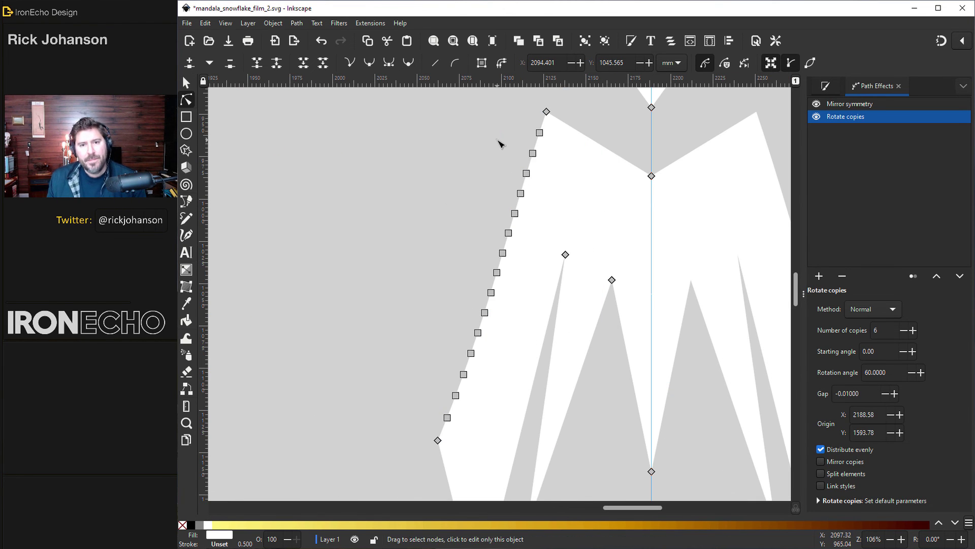
shift+click(526, 174)
shift+click(514, 214)
shift+click(503, 253)
shift+click(490, 293)
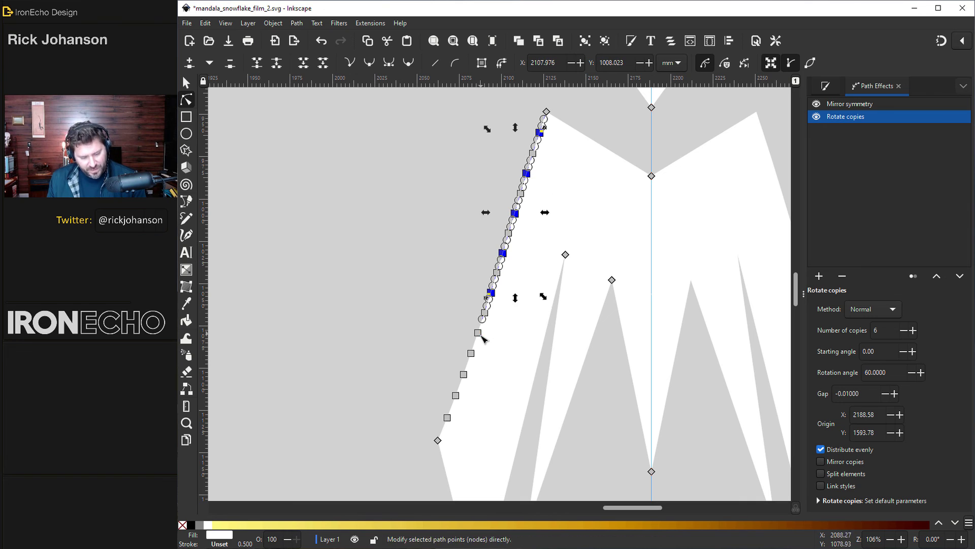
shift+click(478, 333)
shift+click(464, 374)
shift+click(447, 417)
drag(491, 292, 436, 249)
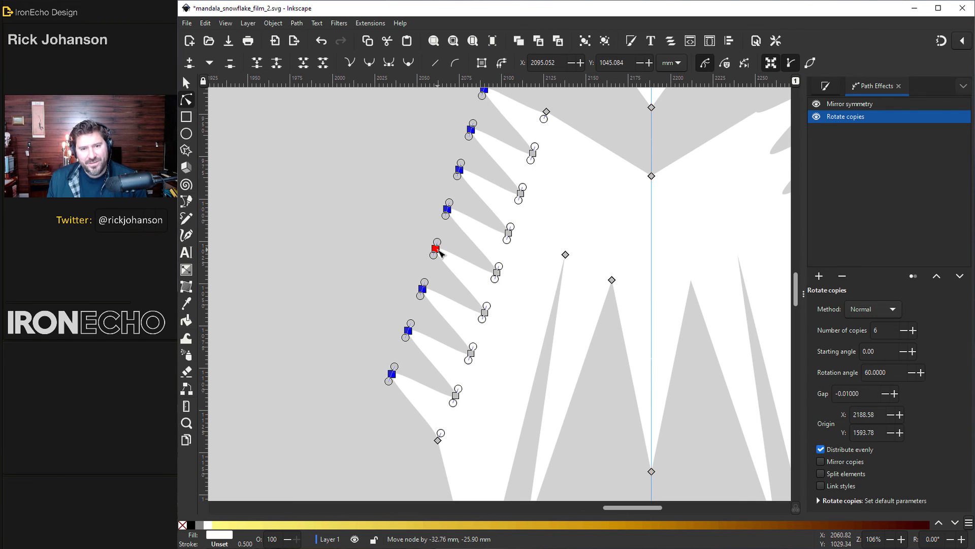
Step: Draw a white circle and centre it in the middle of the new snowflake
scroll(475, 275, down, 4)
scroll(482, 278, down, 1)
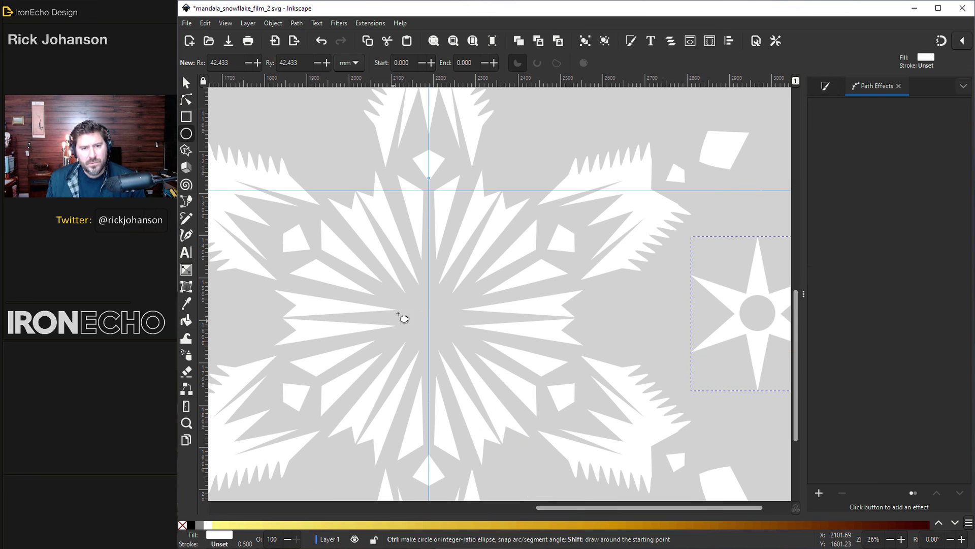
drag(412, 300, 440, 329)
key(s)
drag(390, 288, 409, 310)
Step: Group the new snowflake with its centre circle and move the group to the right, clear of the vertical guide
scroll(442, 337, down, 3)
drag(594, 490, 312, 188)
drag(402, 283, 554, 168)
drag(444, 507, 426, 513)
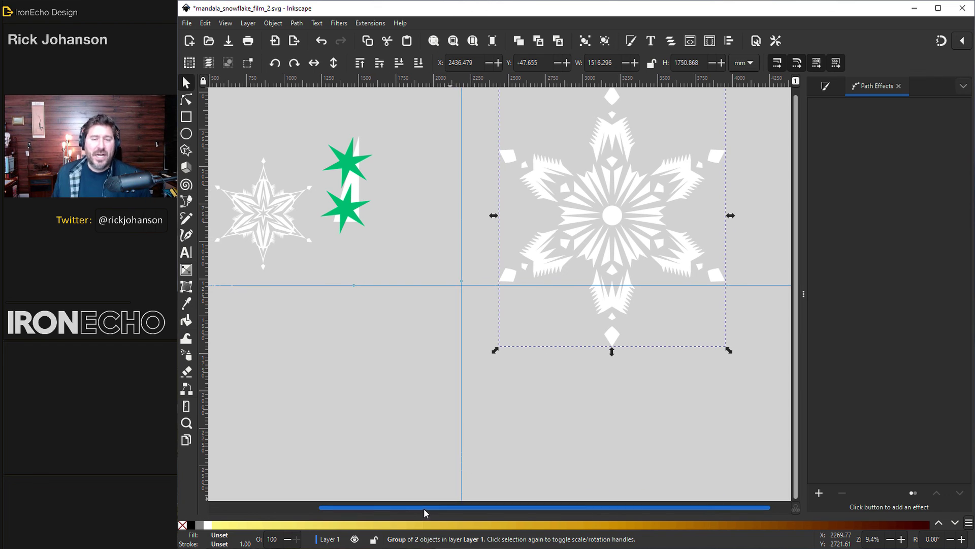
Step: Duplicate the first snowflake, move the copy down and to the right, and enlarge it
scroll(559, 326, up, 2)
drag(343, 361, 205, 187)
key(ctrl+d)
drag(279, 252, 420, 411)
drag(474, 354, 531, 300)
Step: Move the second snowflake down so that it sits beside the enlarged copy of the first
scroll(554, 329, down, 4)
drag(647, 212, 685, 377)
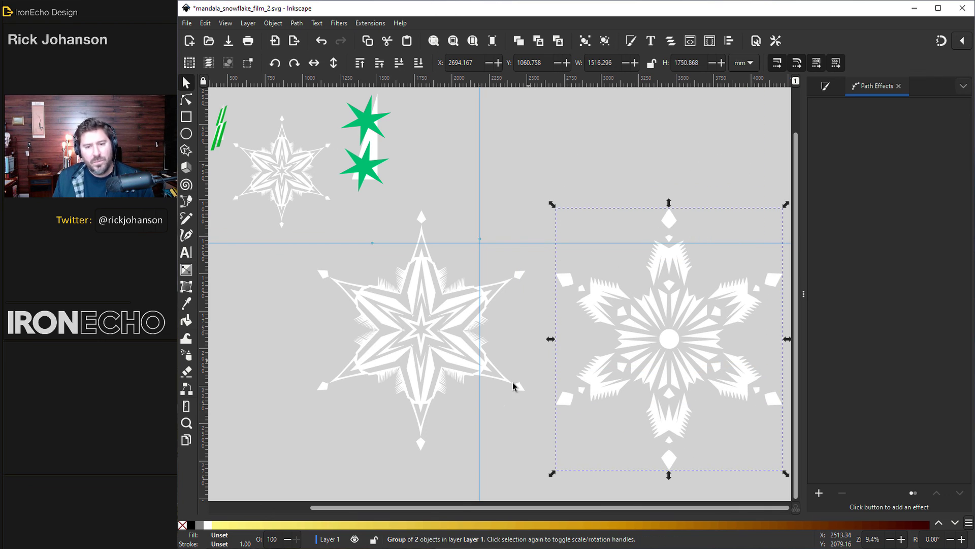
scroll(503, 437, right, 2)
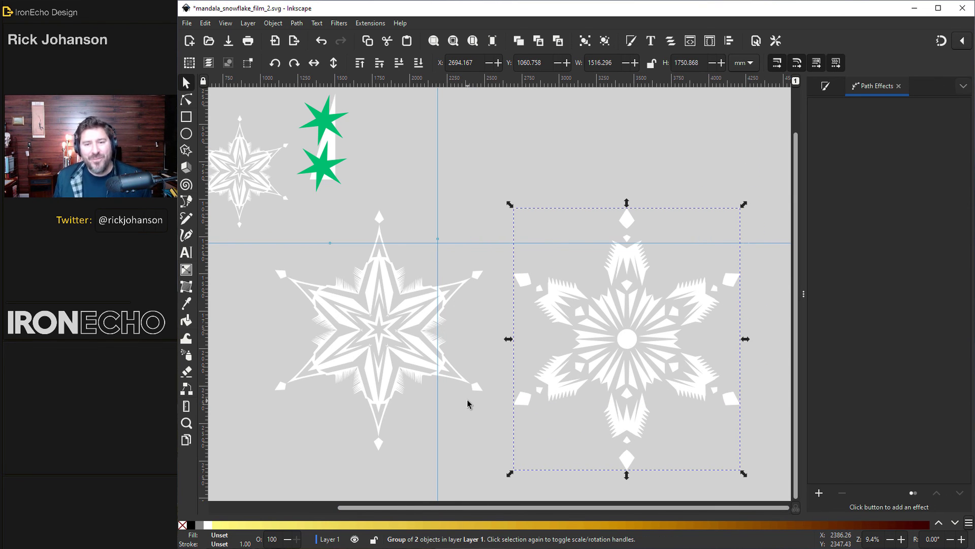